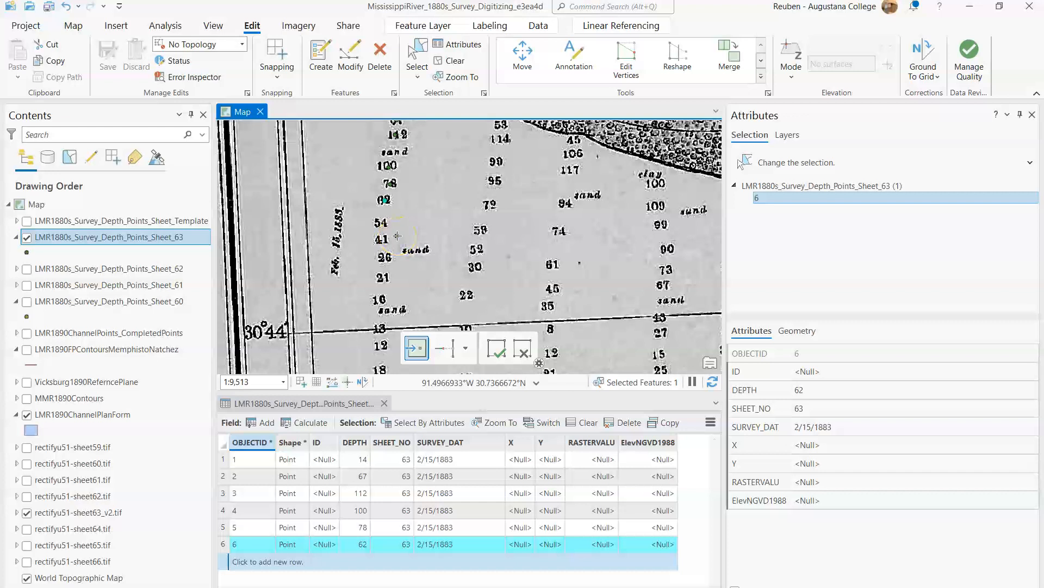
Step: Place depth points on the 54, 41, 26, 21 and 16 soundings in the westernmost column of the survey sheet
{"action": "left_click_drag", "start_coordinate": [397, 235], "coordinate": [387, 182]}
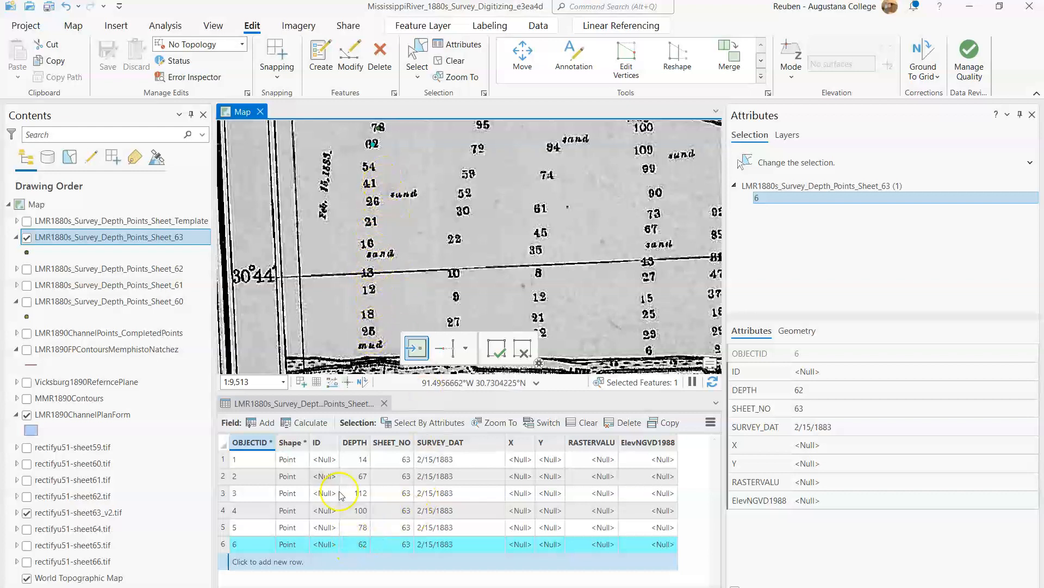
{"action": "left_click", "coordinate": [384, 402]}
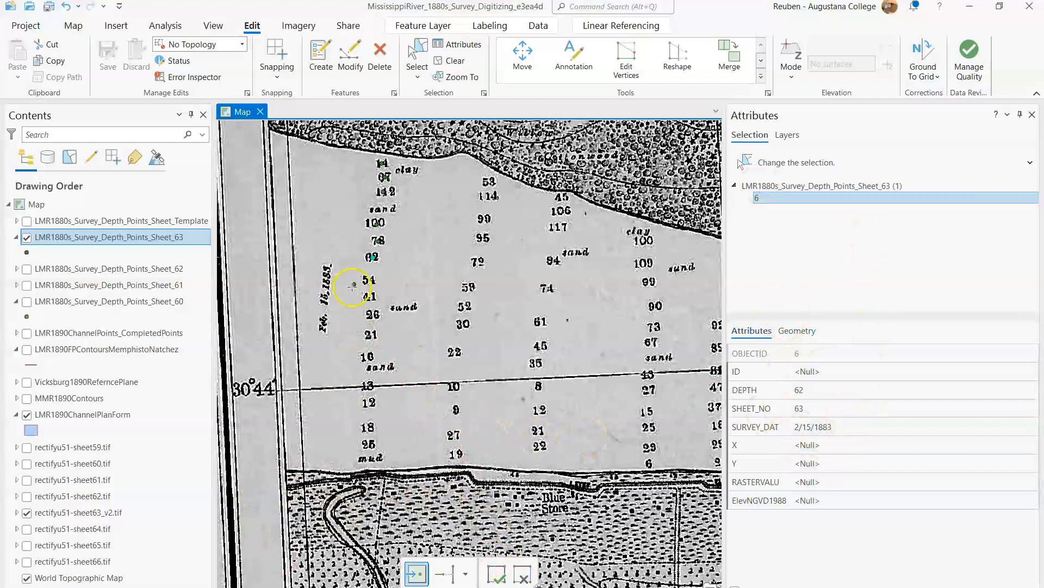
{"action": "left_click_drag", "start_coordinate": [377, 286], "coordinate": [381, 228]}
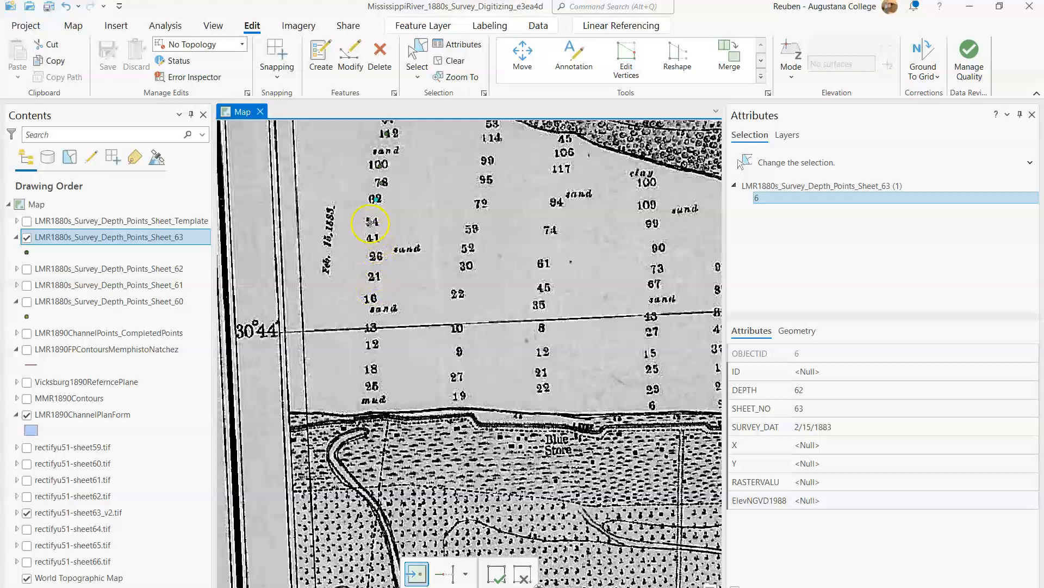
{"action": "left_click", "coordinate": [373, 222]}
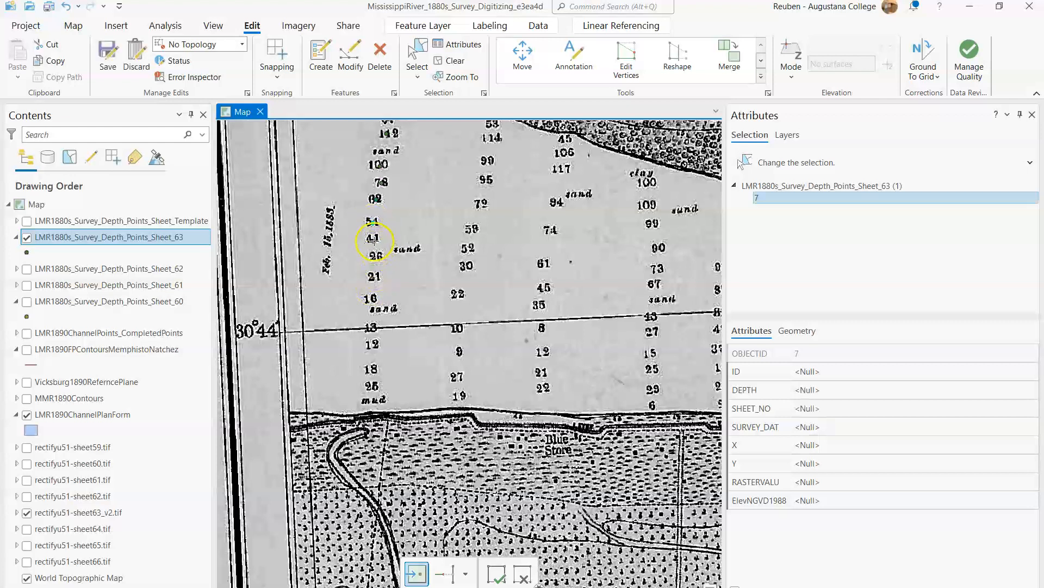
{"action": "left_click", "coordinate": [377, 255]}
{"action": "left_click", "coordinate": [378, 256]}
{"action": "left_click", "coordinate": [373, 298]}
{"action": "left_click", "coordinate": [370, 299]}
Step: Open the attribute table of LMR1880s_Survey_Depth_Points_Sheet_63 and hide that layer's points on the map
{"action": "right_click", "coordinate": [156, 243]}
{"action": "left_click", "coordinate": [173, 201]}
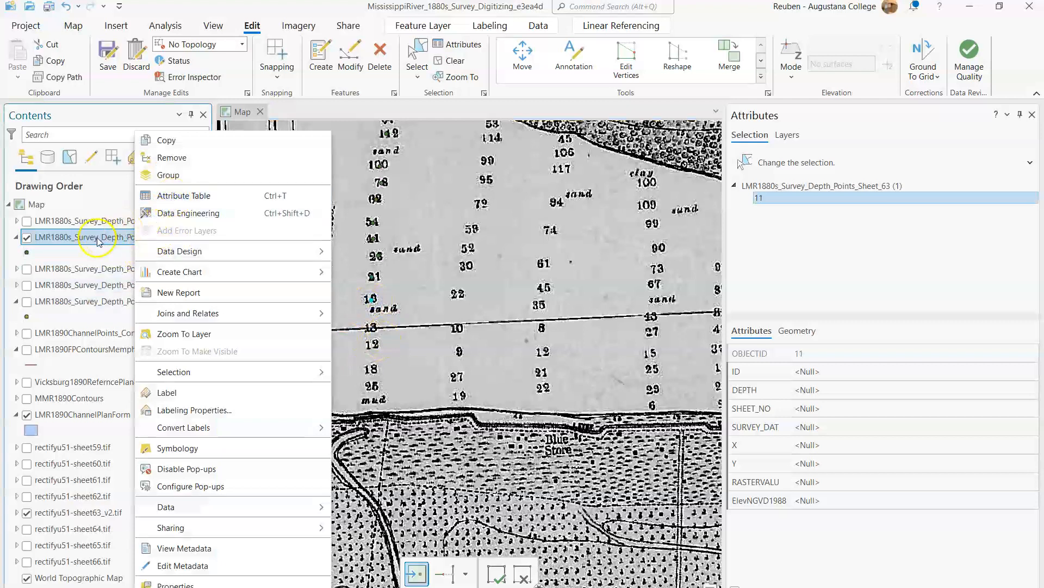
{"action": "left_click", "coordinate": [162, 196]}
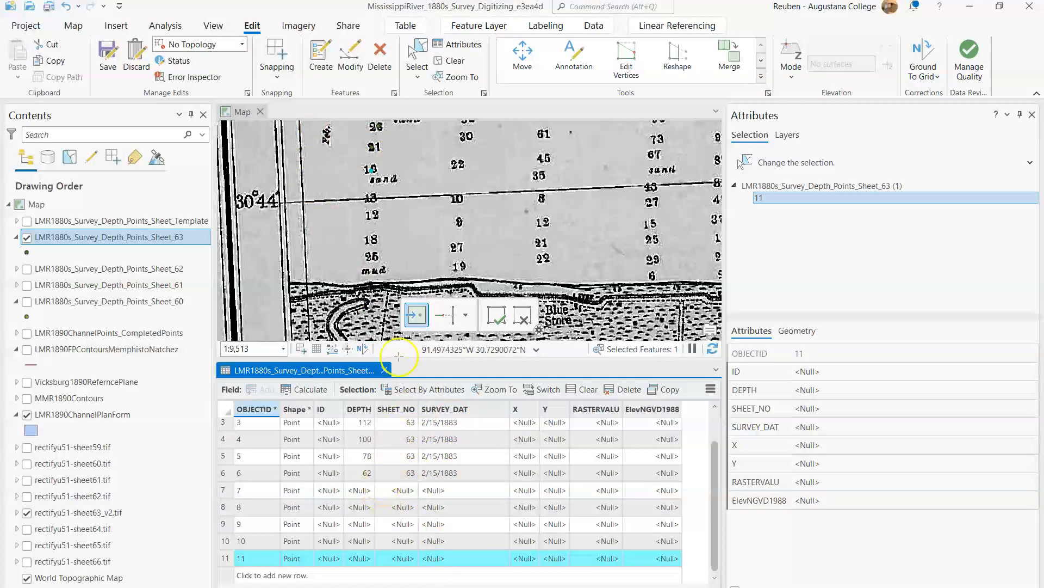
{"action": "left_click_drag", "start_coordinate": [349, 180], "coordinate": [343, 247]}
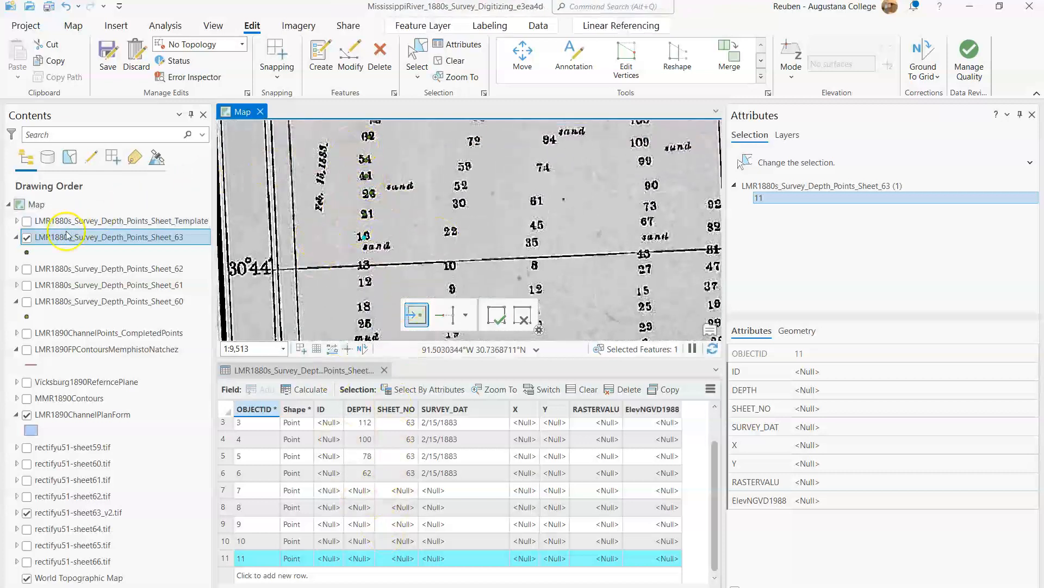
{"action": "left_click", "coordinate": [27, 238]}
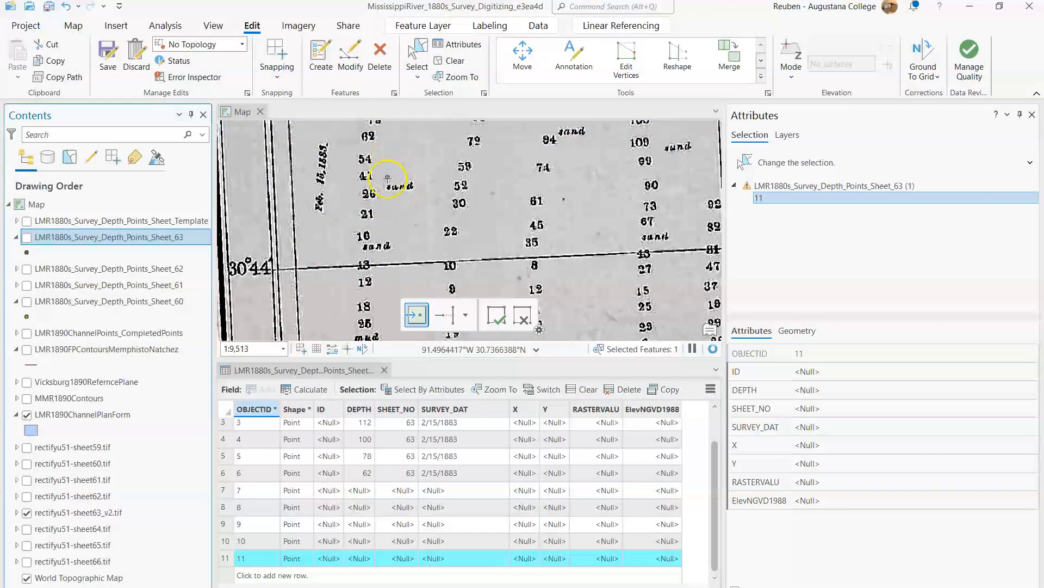
Step: Enter depths of 54, 41, 26 and 21 for points 7 to 10 in the attribute table
{"action": "double_click", "coordinate": [360, 491]}
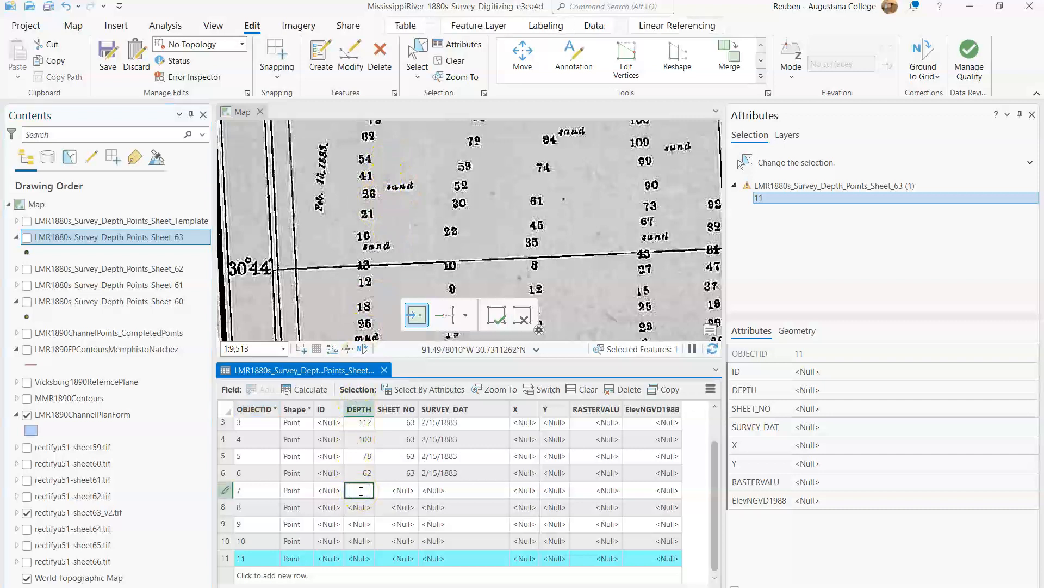
{"action": "type", "text": "54"}
{"action": "double_click", "coordinate": [360, 506]}
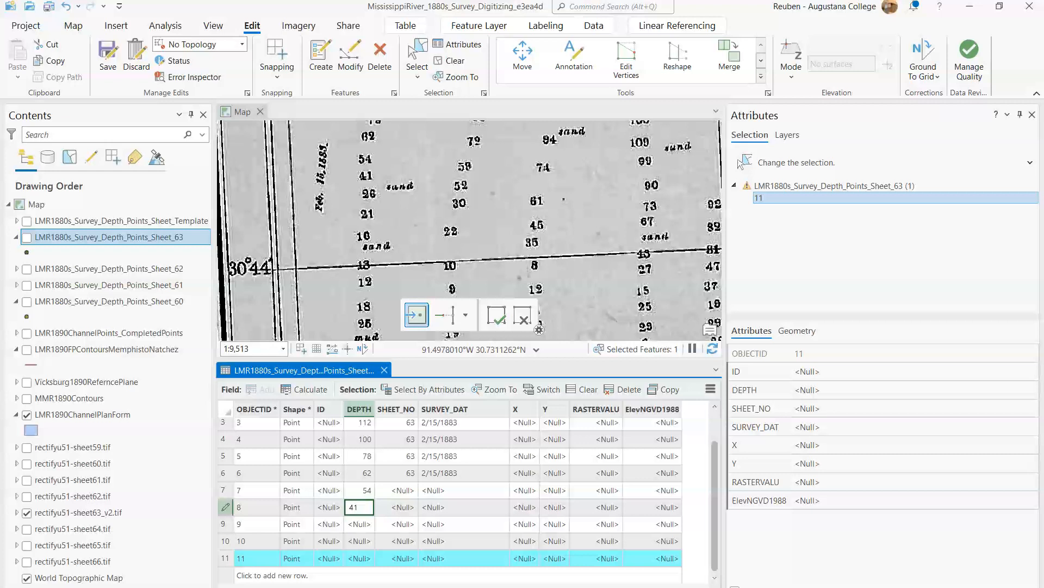
{"action": "double_click", "coordinate": [362, 525]}
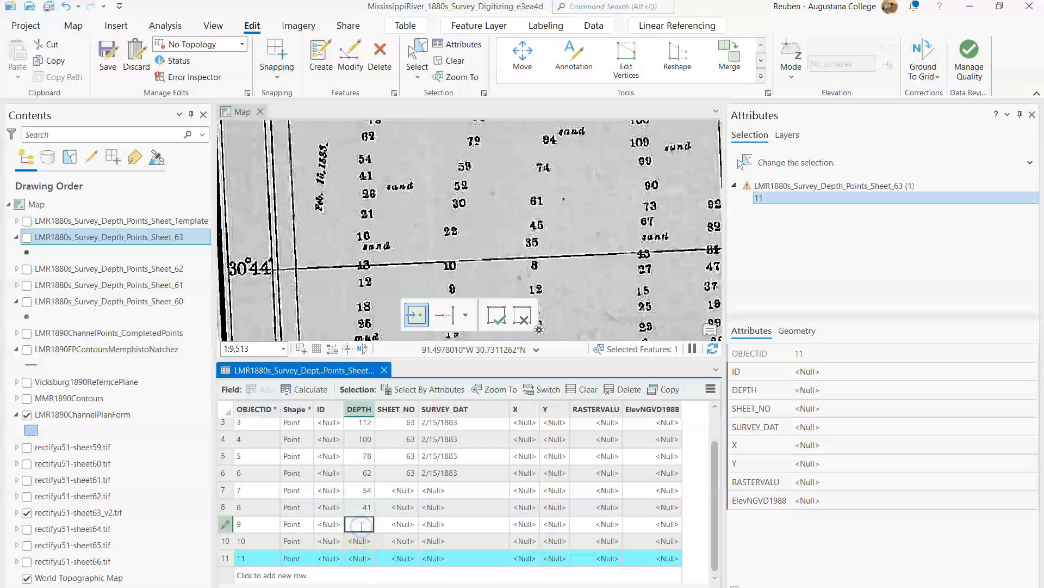
{"action": "type", "text": "2"}
{"action": "double_click", "coordinate": [362, 525]}
{"action": "double_click", "coordinate": [369, 542]}
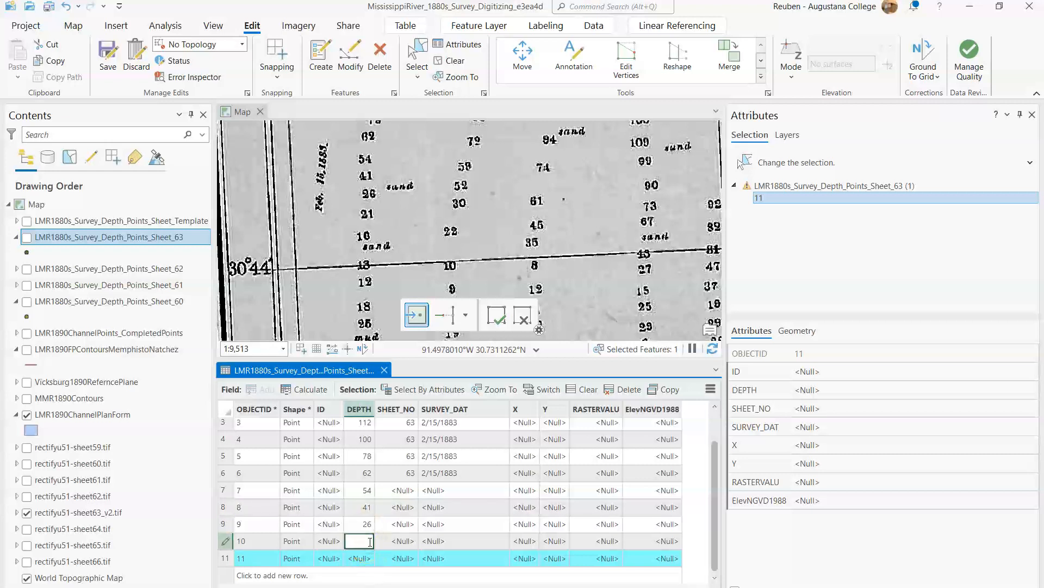
Step: Set the depth of point 11 to 16 and make the Sheet_63 depth points visible on the map
{"action": "double_click", "coordinate": [364, 559]}
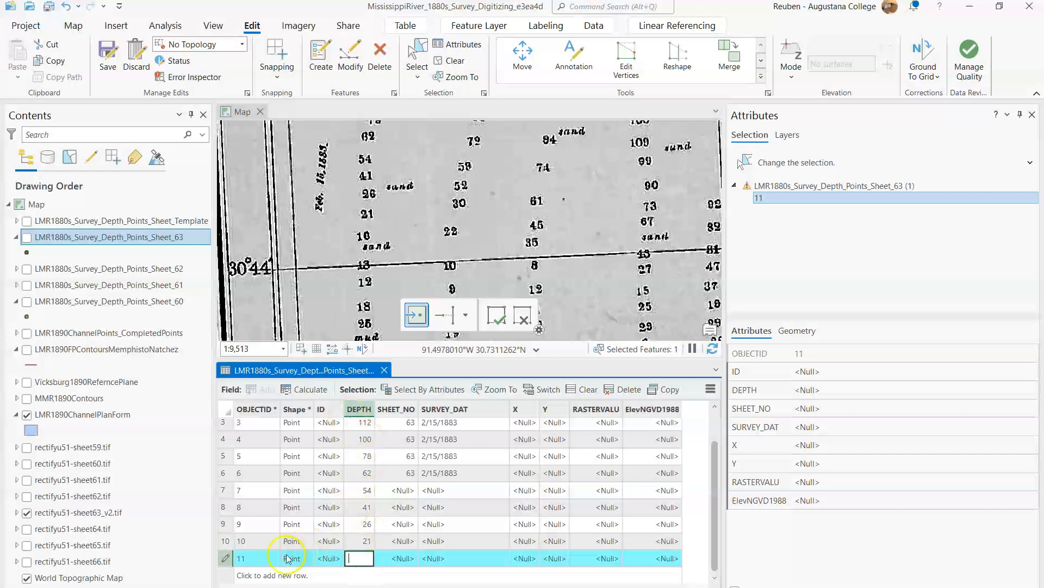
{"action": "left_click", "coordinate": [26, 237]}
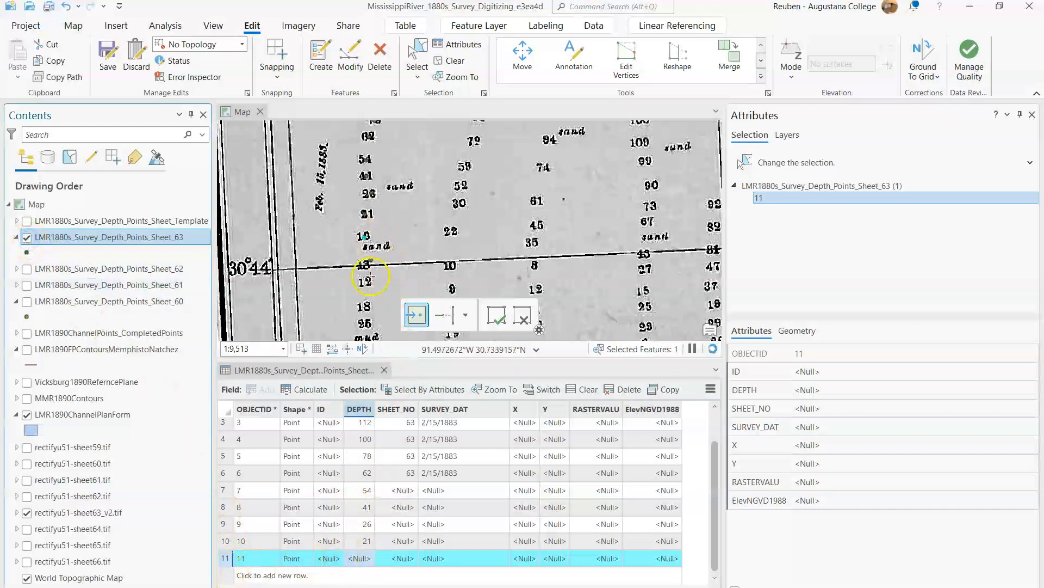
{"action": "left_click", "coordinate": [357, 559]}
{"action": "type", "text": "16"}
{"action": "left_click", "coordinate": [27, 237]}
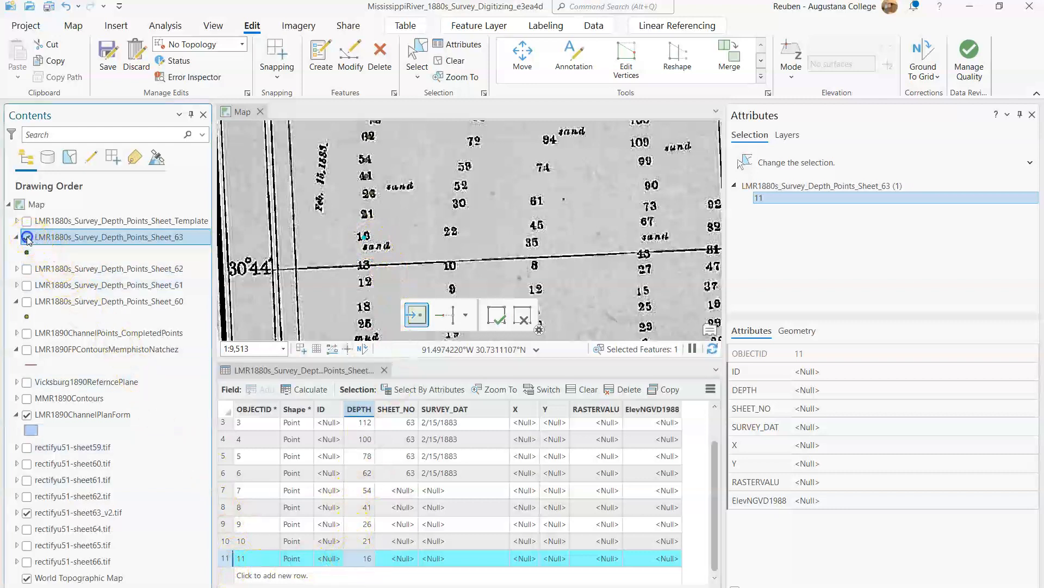
{"action": "left_click", "coordinate": [27, 237]}
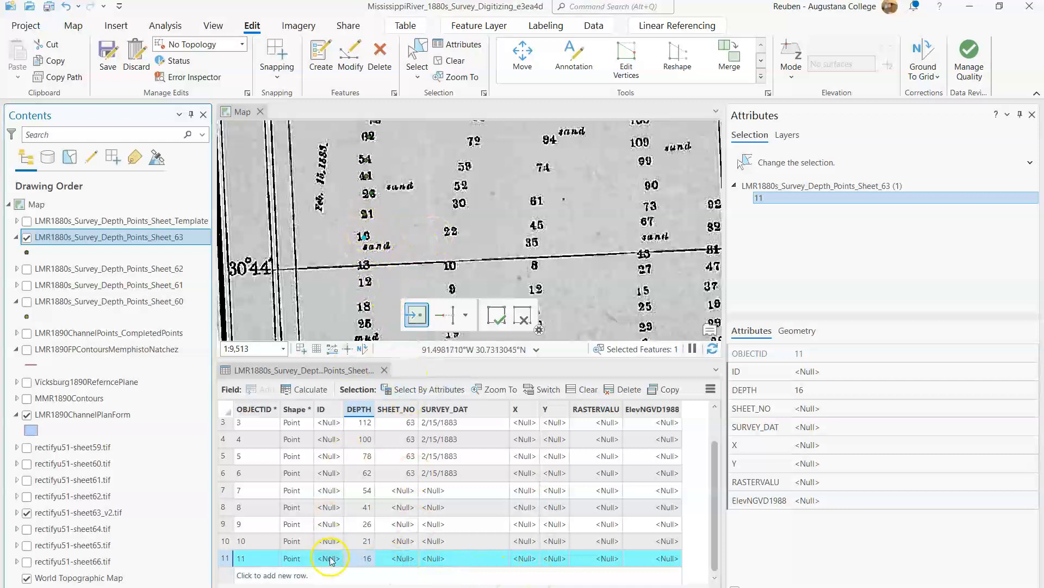
Step: Set SHEET_NO to 63 for points 7 to 11
{"action": "double_click", "coordinate": [410, 476]}
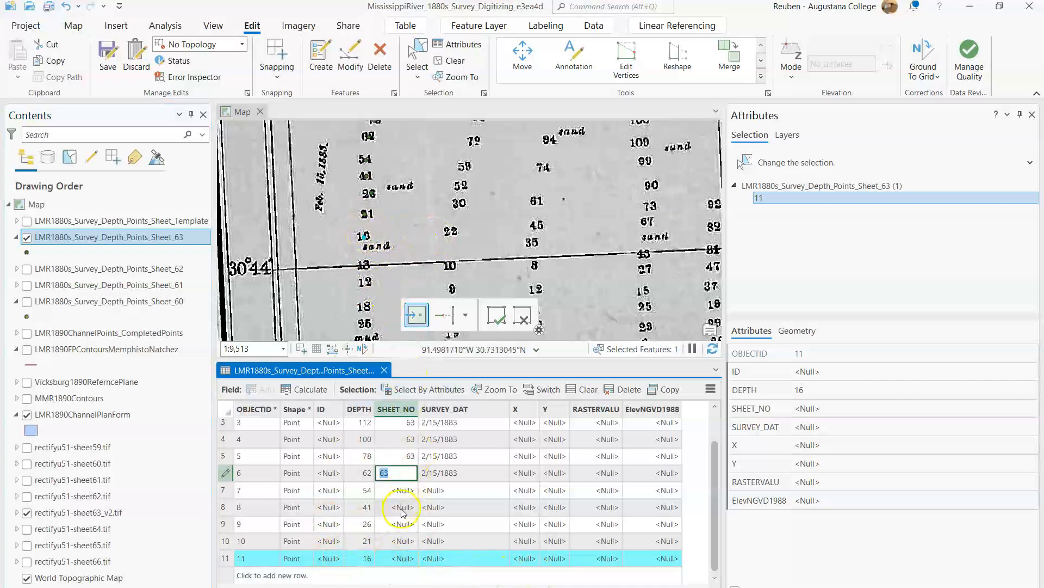
{"action": "double_click", "coordinate": [401, 490]}
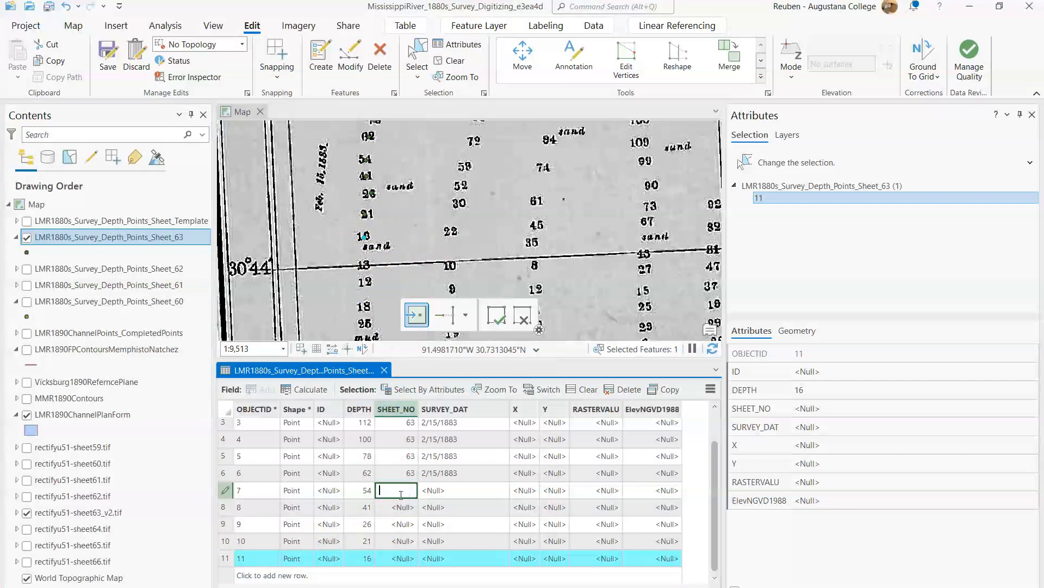
{"action": "type", "text": "63"}
{"action": "double_click", "coordinate": [401, 506]}
{"action": "type", "text": "63"}
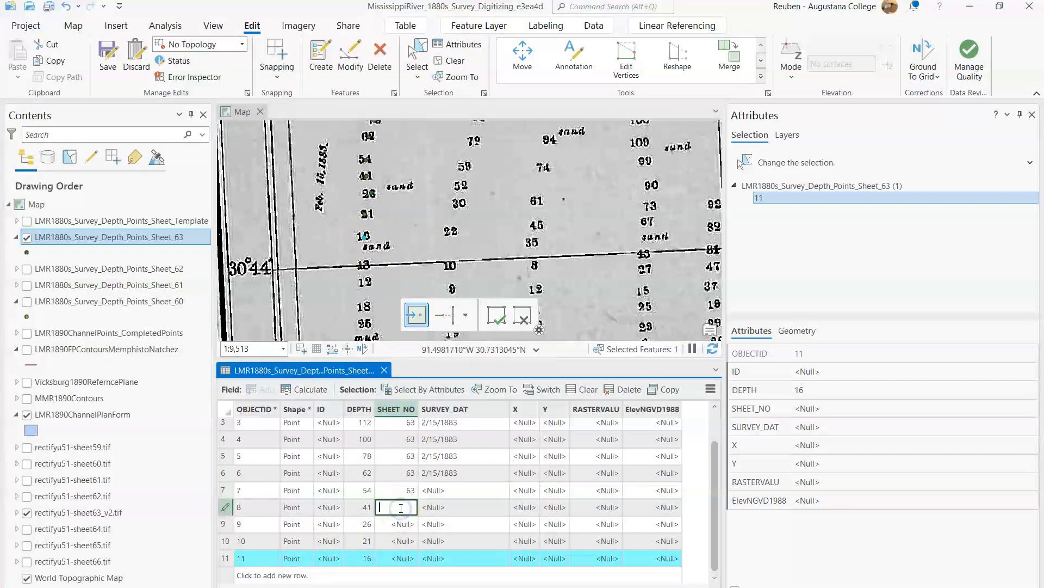
{"action": "double_click", "coordinate": [402, 524]}
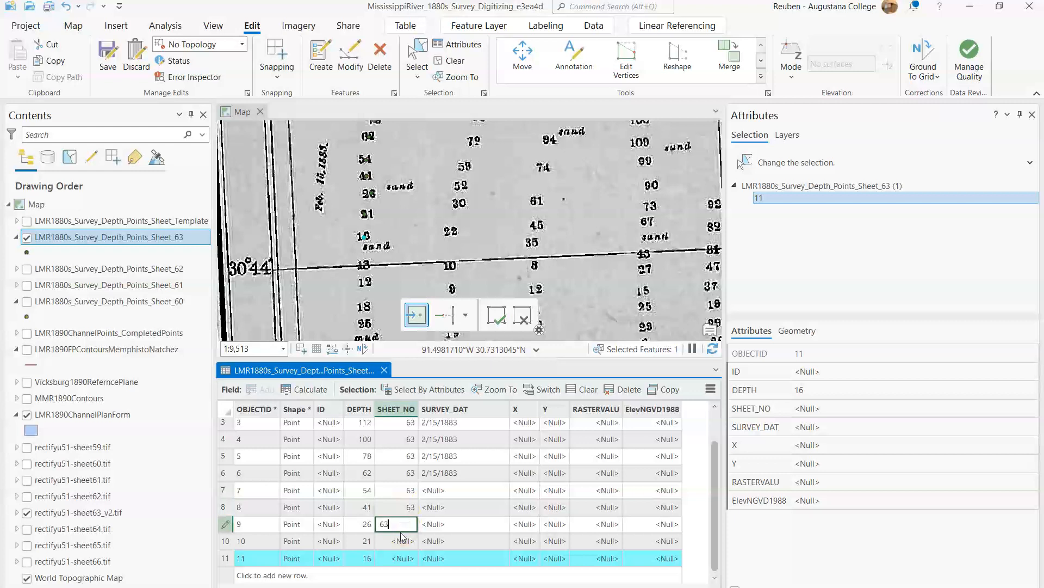
{"action": "type", "text": "63"}
{"action": "double_click", "coordinate": [401, 541]}
{"action": "type", "text": "63"}
{"action": "double_click", "coordinate": [399, 558]}
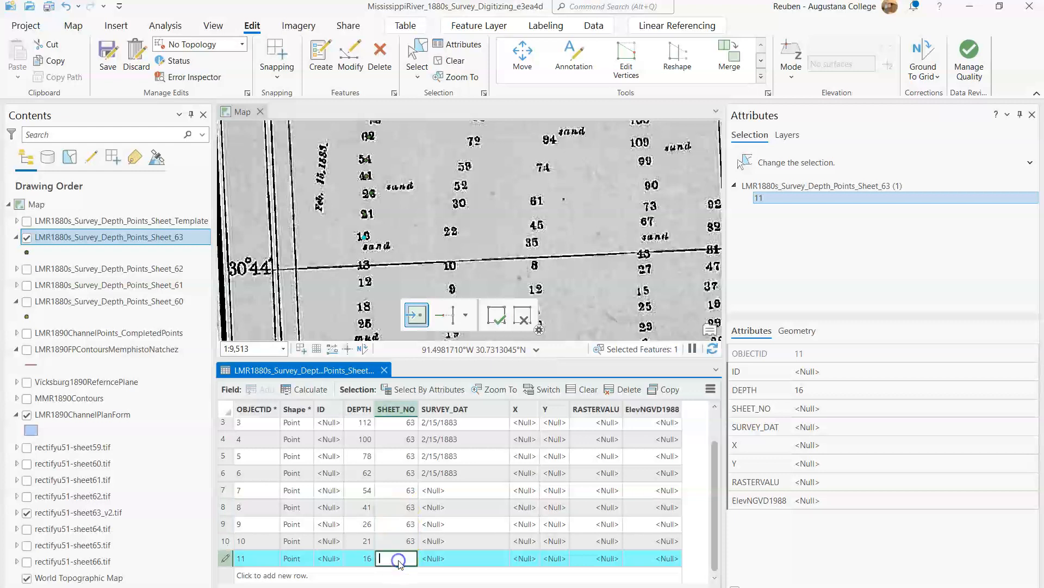
{"action": "type", "text": "63"}
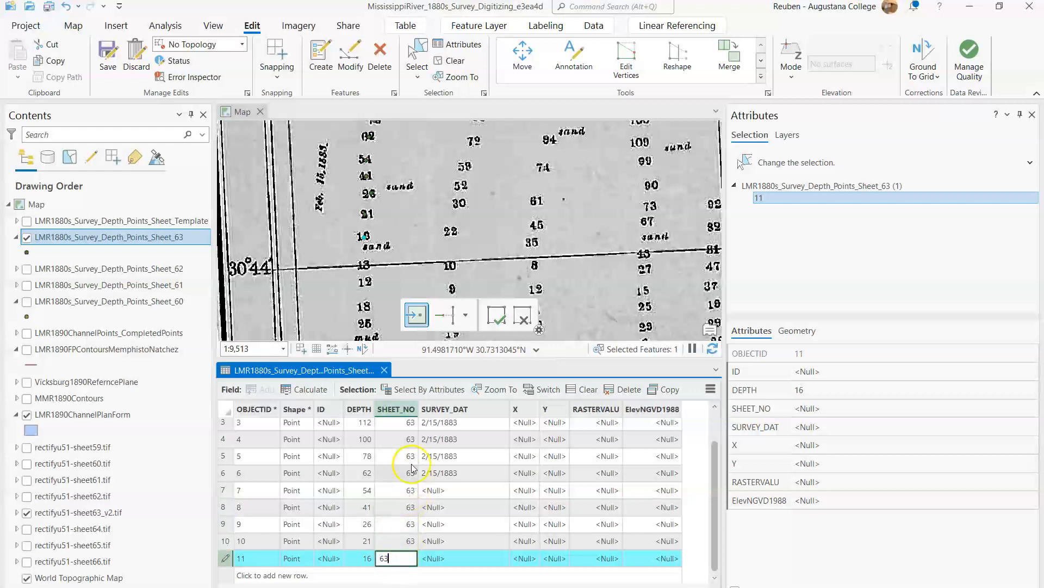
Step: Copy the survey date 2/15/1883 from point 6 into the SURVEY_DAT field of points 7 to 11
{"action": "left_click", "coordinate": [455, 473]}
{"action": "left_click", "coordinate": [457, 472]}
{"action": "left_click_drag", "start_coordinate": [456, 472], "coordinate": [404, 474]}
{"action": "key", "text": "ctrl+c"}
{"action": "left_click", "coordinate": [435, 490]}
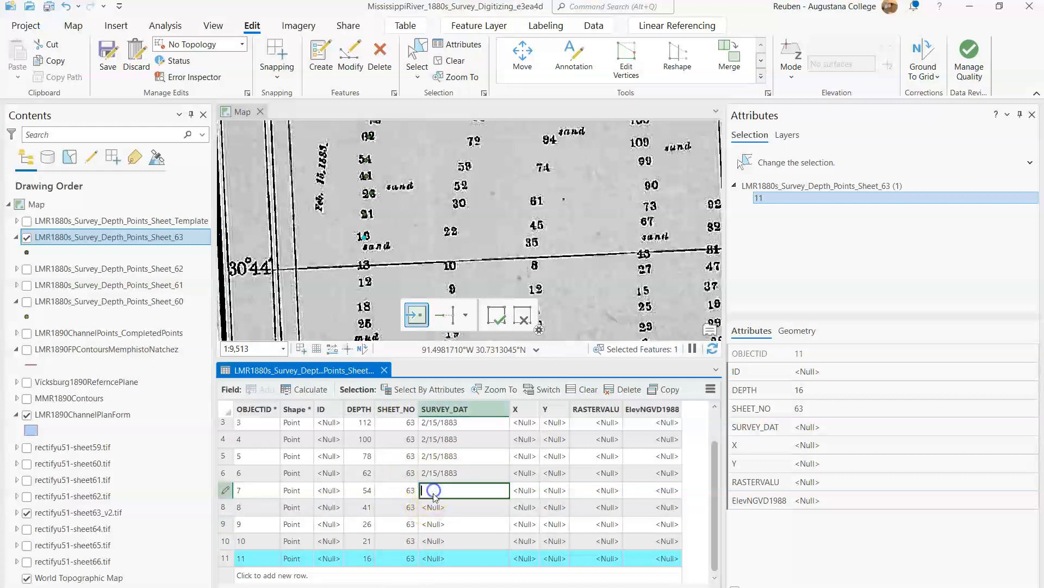
{"action": "key", "text": "ctrl+v"}
{"action": "left_click", "coordinate": [445, 508]}
{"action": "key", "text": "ctrl+v"}
{"action": "left_click", "coordinate": [446, 525]}
{"action": "key", "text": "ctrl+v"}
{"action": "left_click", "coordinate": [445, 542]}
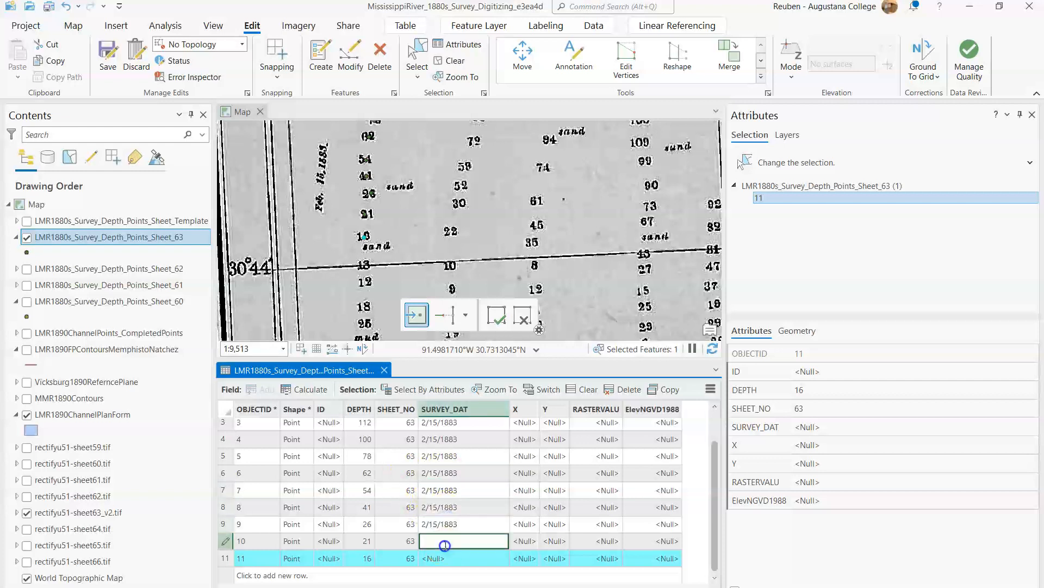
{"action": "key", "text": "ctrl+v"}
{"action": "left_click", "coordinate": [441, 559]}
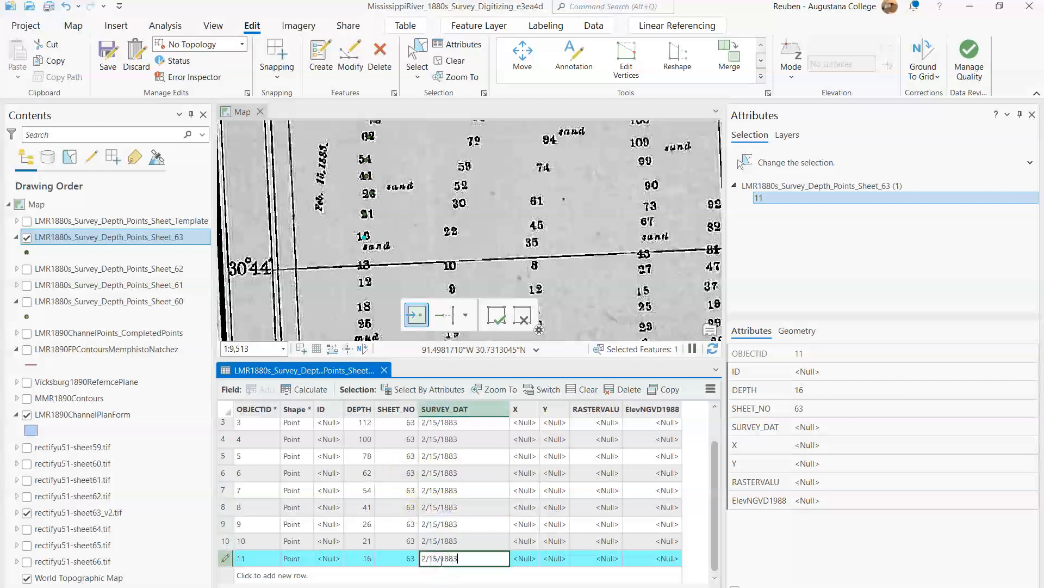
{"action": "key", "text": "Return"}
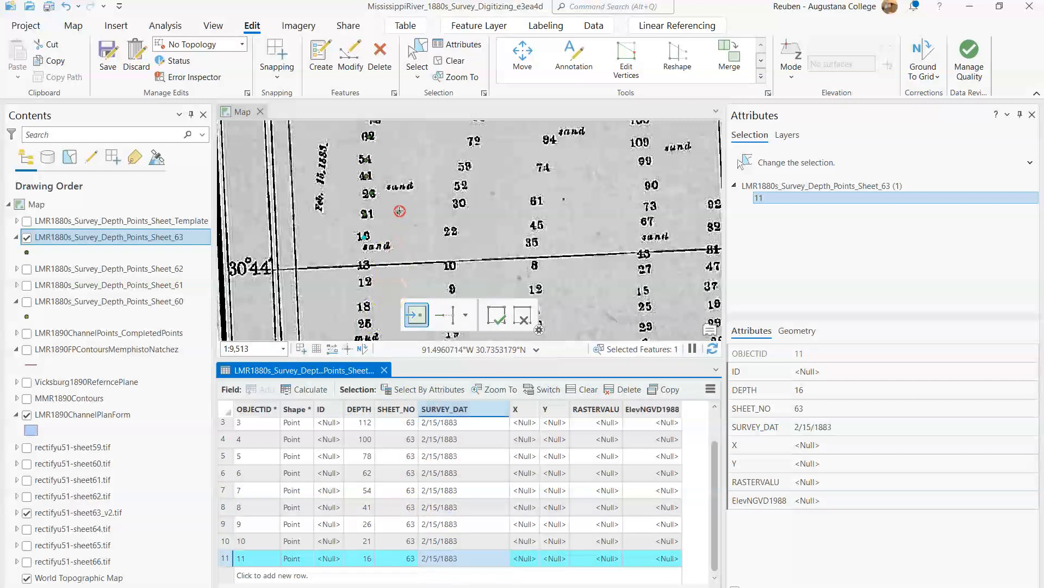
Step: Turn the Sheet_63 depth points back on and copy the survey date 2/15/1883 from point 14 to point 15
{"action": "left_click_drag", "start_coordinate": [385, 265], "coordinate": [400, 187]}
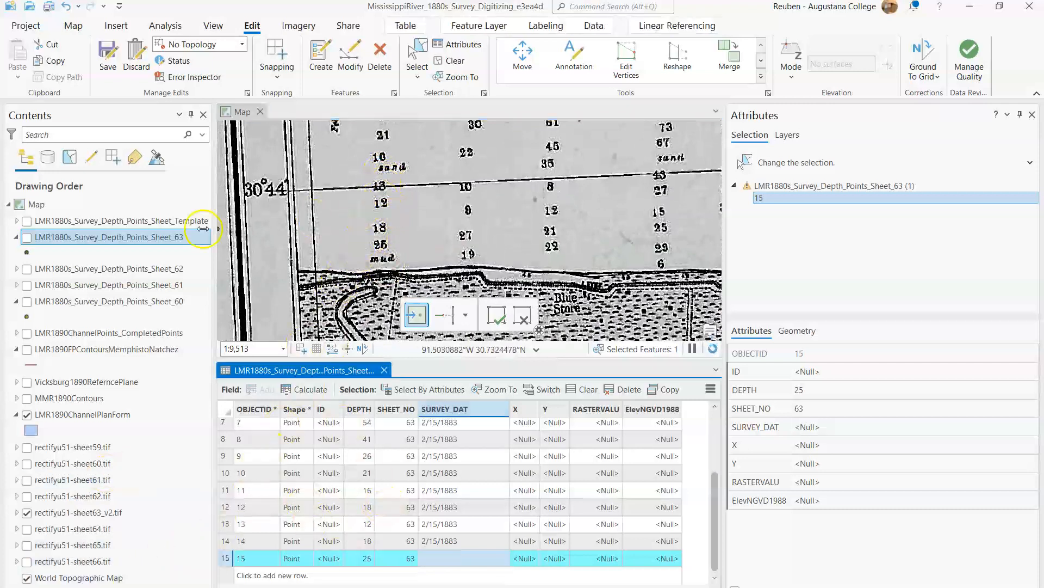
{"action": "left_click", "coordinate": [26, 237]}
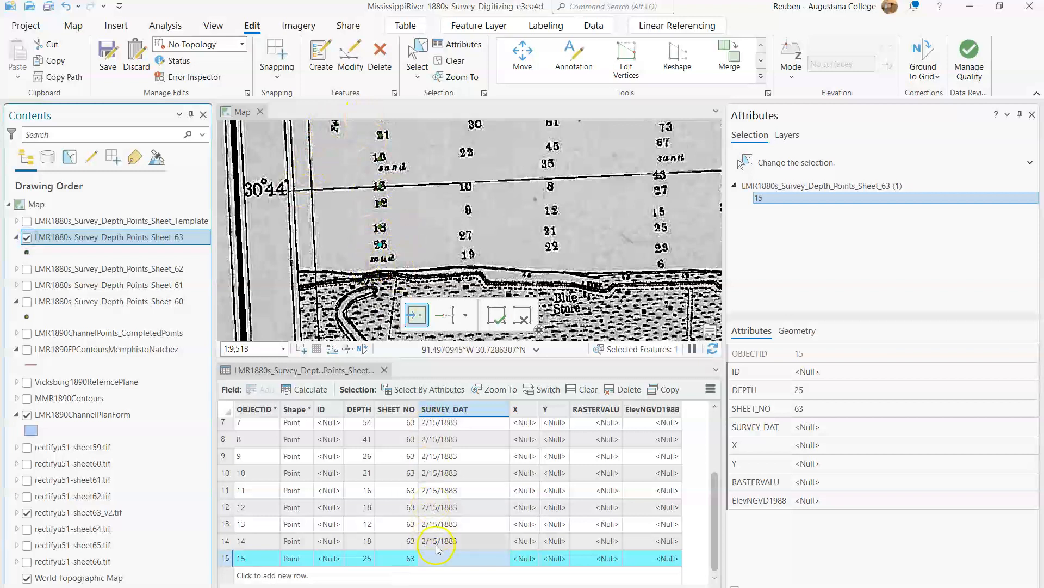
{"action": "double_click", "coordinate": [456, 541]}
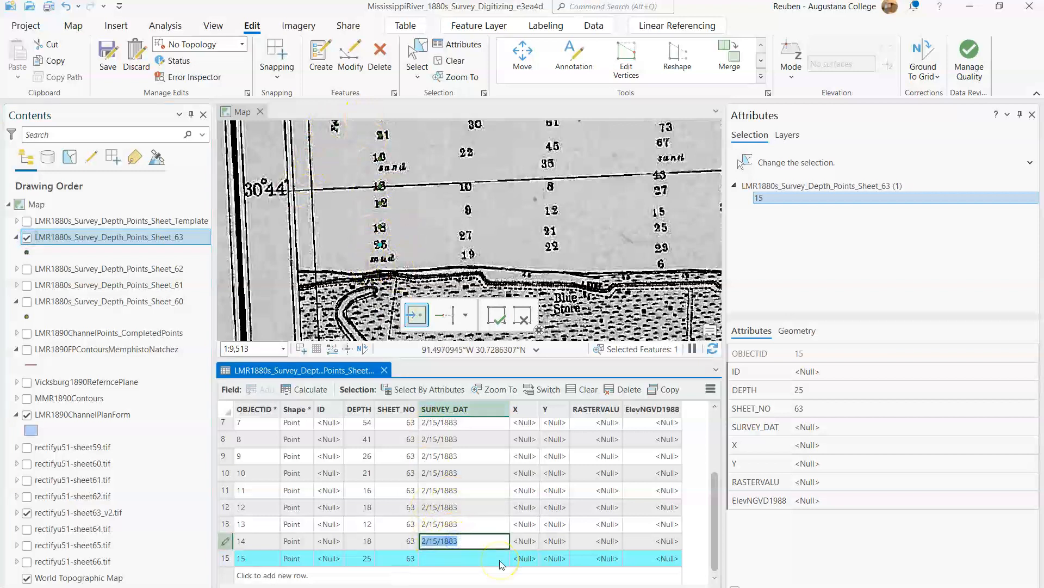
{"action": "double_click", "coordinate": [464, 558]}
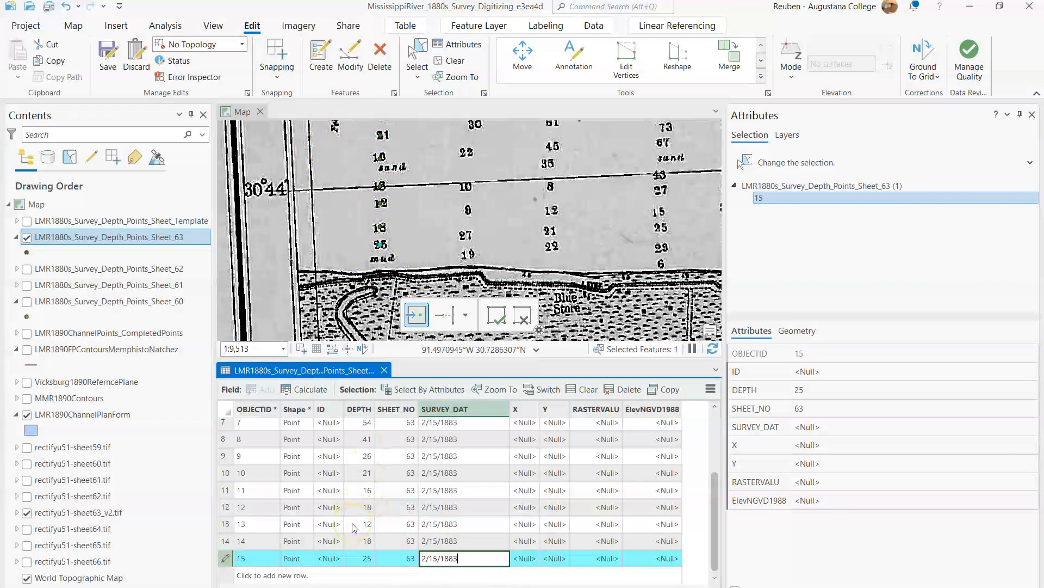
{"action": "left_click", "coordinate": [386, 61]}
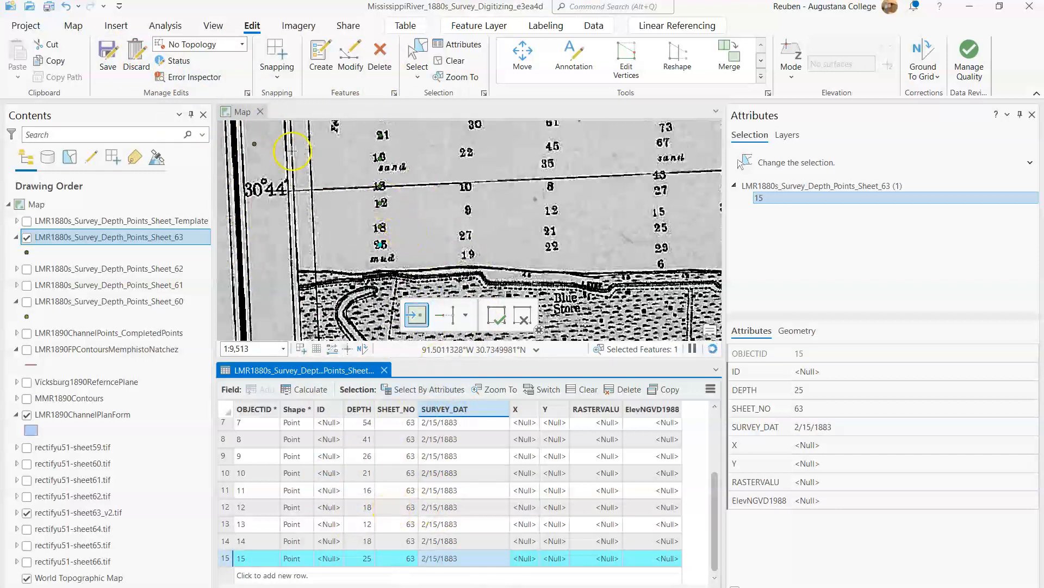
Step: Save all edits and clear the feature selection
{"action": "left_click", "coordinate": [111, 56]}
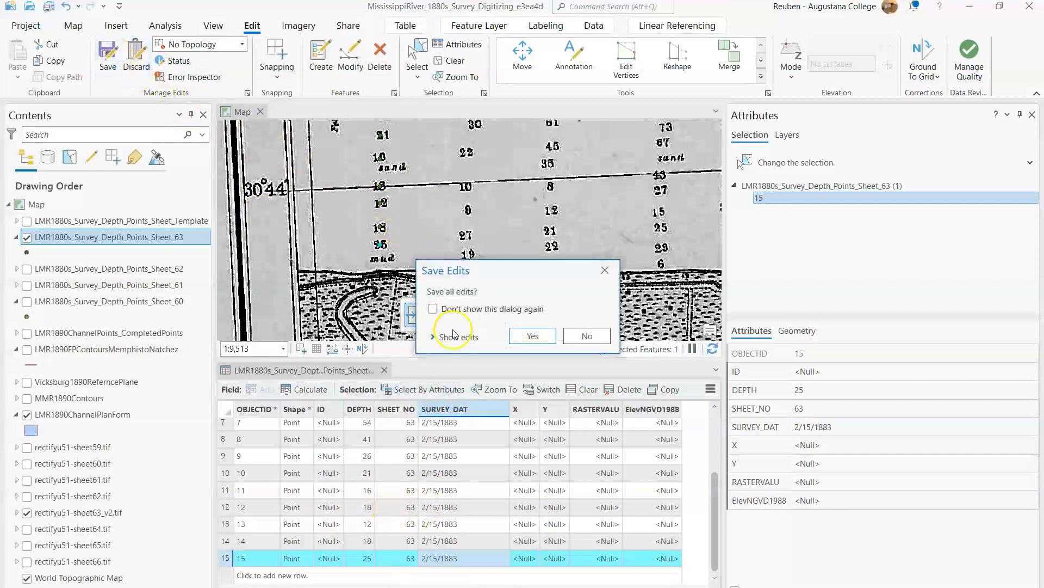
{"action": "left_click", "coordinate": [533, 337]}
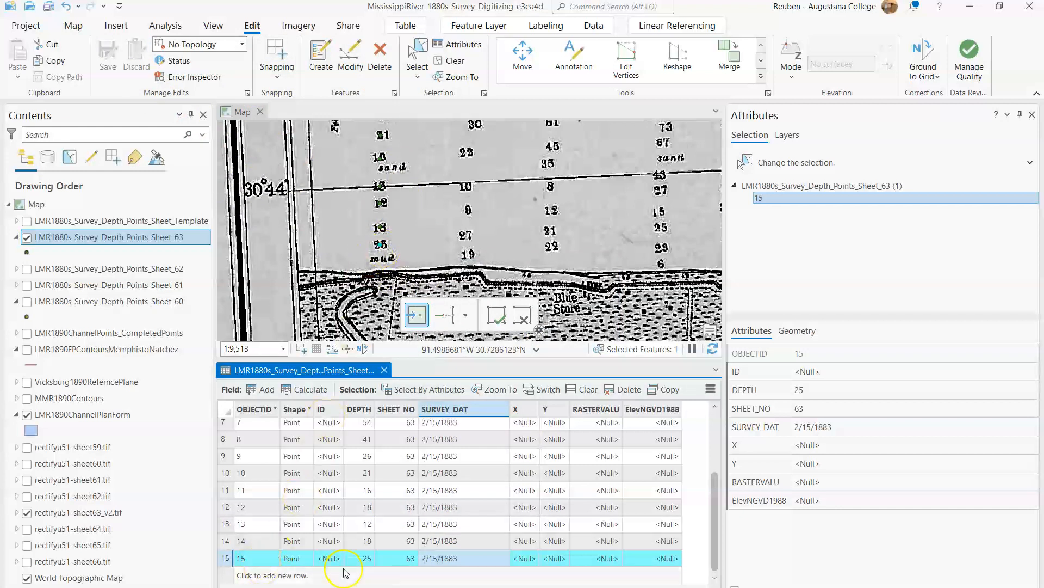
{"action": "left_click", "coordinate": [456, 61]}
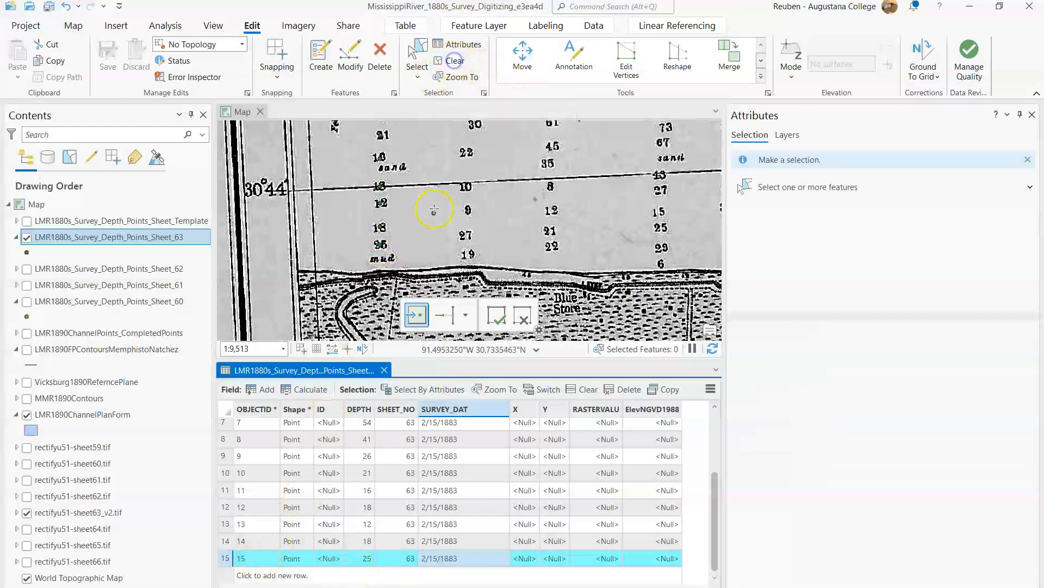
{"action": "mouse_move", "coordinate": [715, 492]}
{"action": "left_mouse_down"}
{"action": "mouse_move", "coordinate": [714, 415]}
{"action": "mouse_move", "coordinate": [699, 489]}
{"action": "left_mouse_up"}
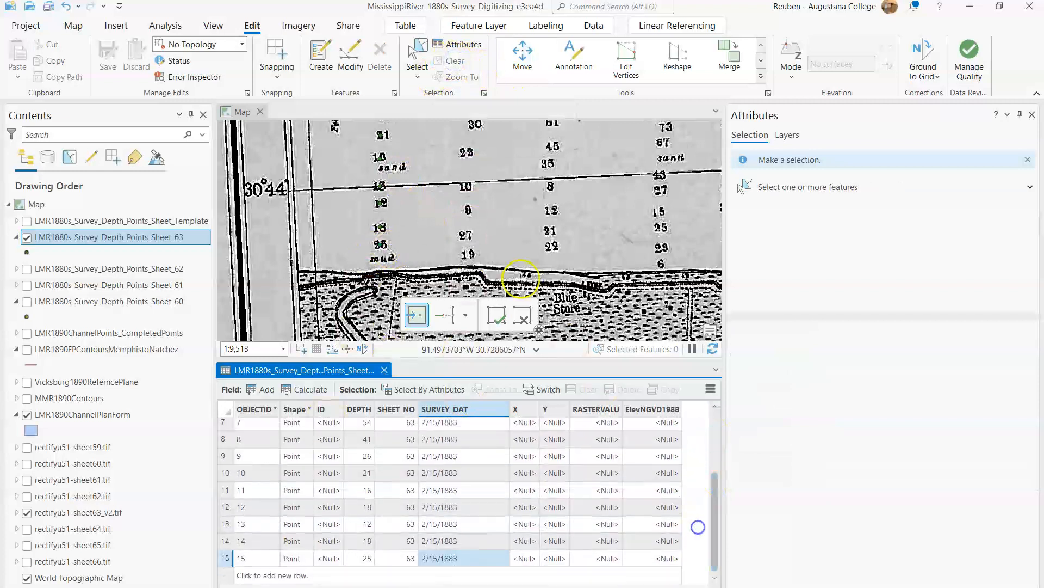
Step: Compare the first sounding line's points on the map with the DEPTH values in the attribute table, and close the table
{"action": "scroll", "coordinate": [361, 220], "scroll_direction": "down", "scroll_amount": 4}
{"action": "left_click_drag", "start_coordinate": [359, 220], "coordinate": [352, 242]}
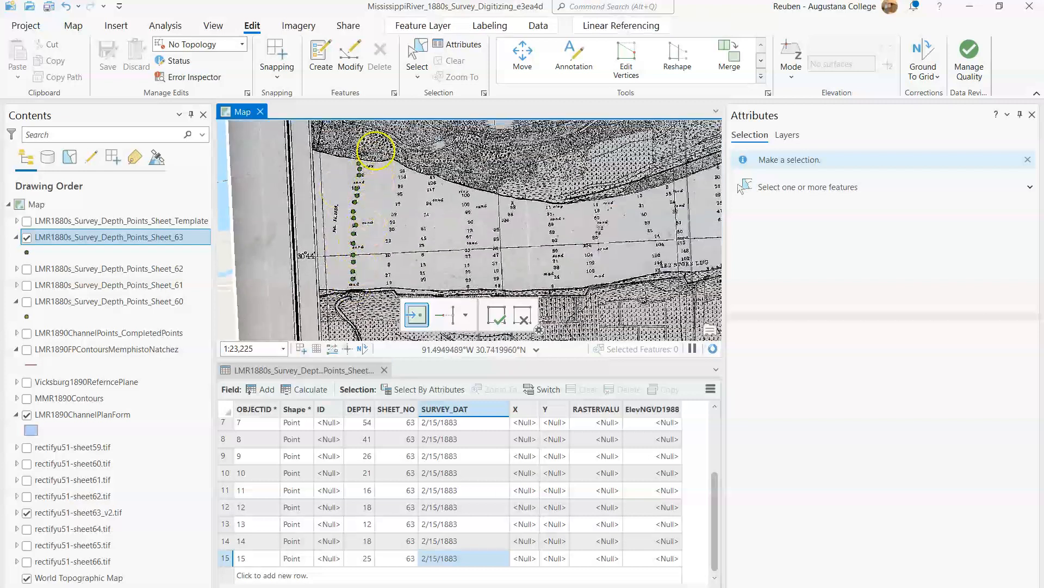
{"action": "scroll", "coordinate": [359, 299], "scroll_direction": "up", "scroll_amount": 6}
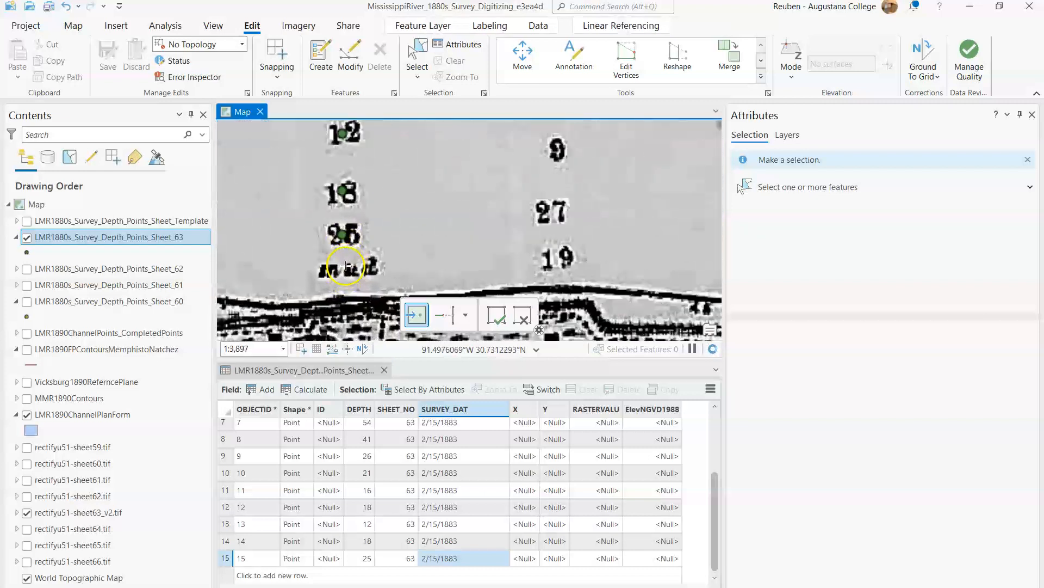
{"action": "scroll", "coordinate": [346, 266], "scroll_direction": "down", "scroll_amount": 6}
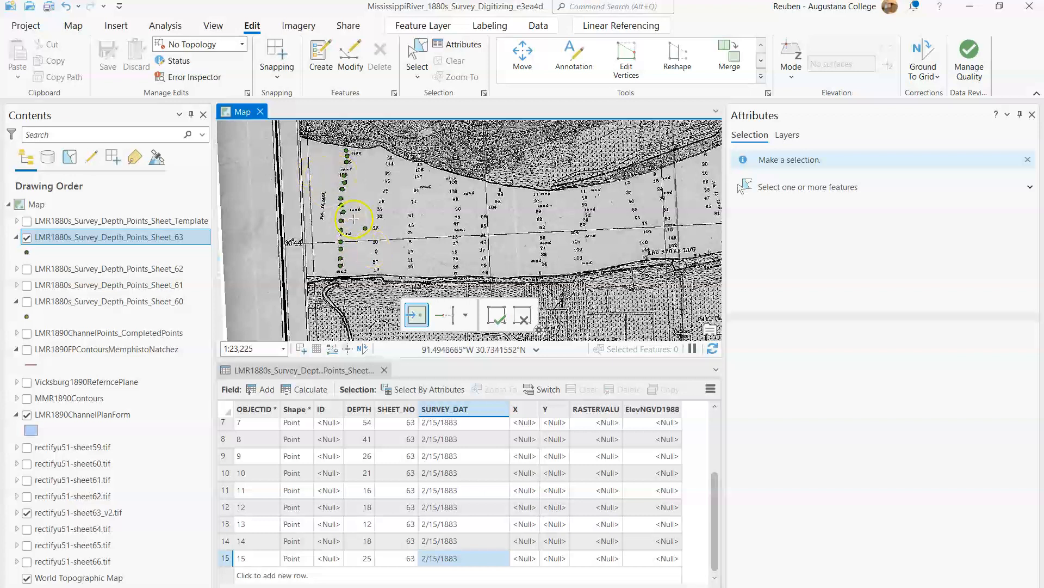
{"action": "scroll", "coordinate": [352, 187], "scroll_direction": "up", "scroll_amount": 4}
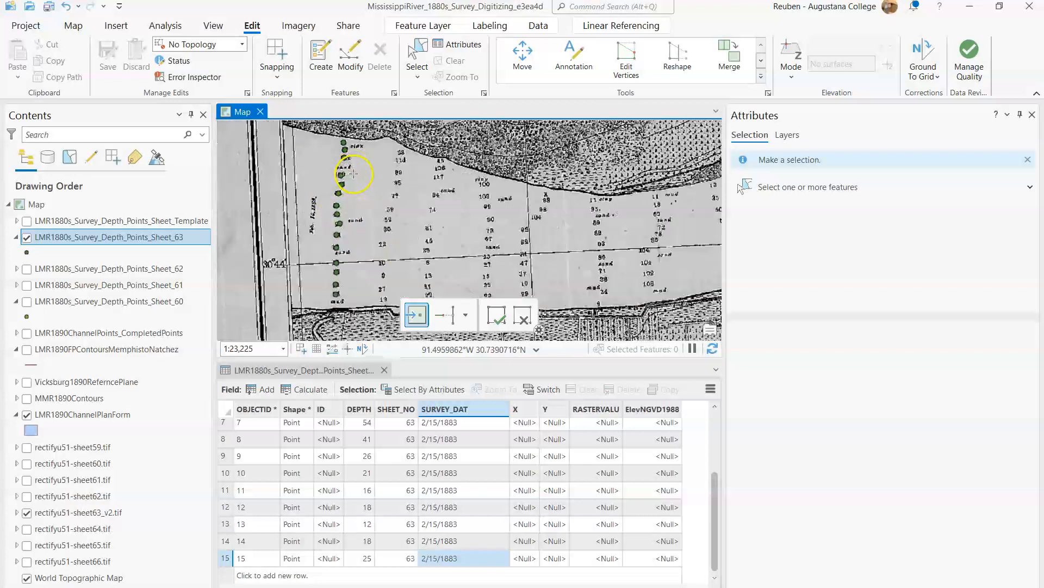
{"action": "scroll", "coordinate": [344, 200], "scroll_direction": "up", "scroll_amount": 4}
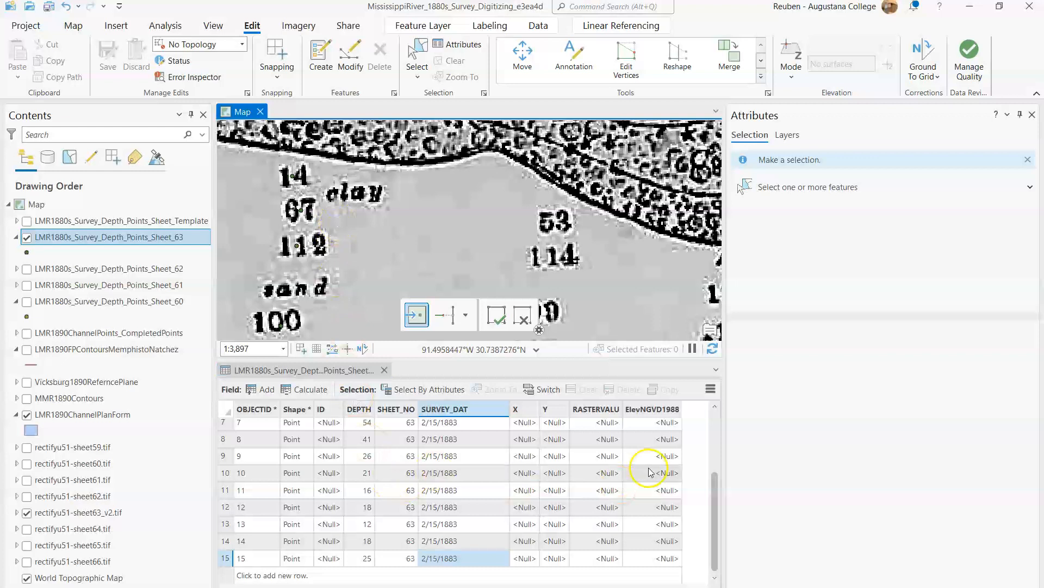
{"action": "left_click_drag", "start_coordinate": [715, 481], "coordinate": [714, 405]}
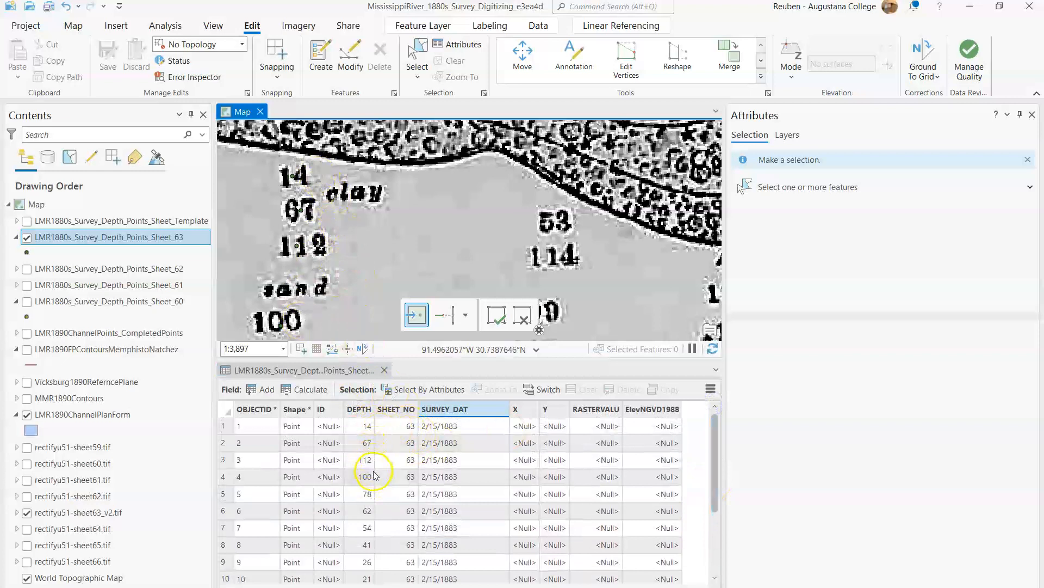
{"action": "left_click_drag", "start_coordinate": [324, 302], "coordinate": [353, 113]}
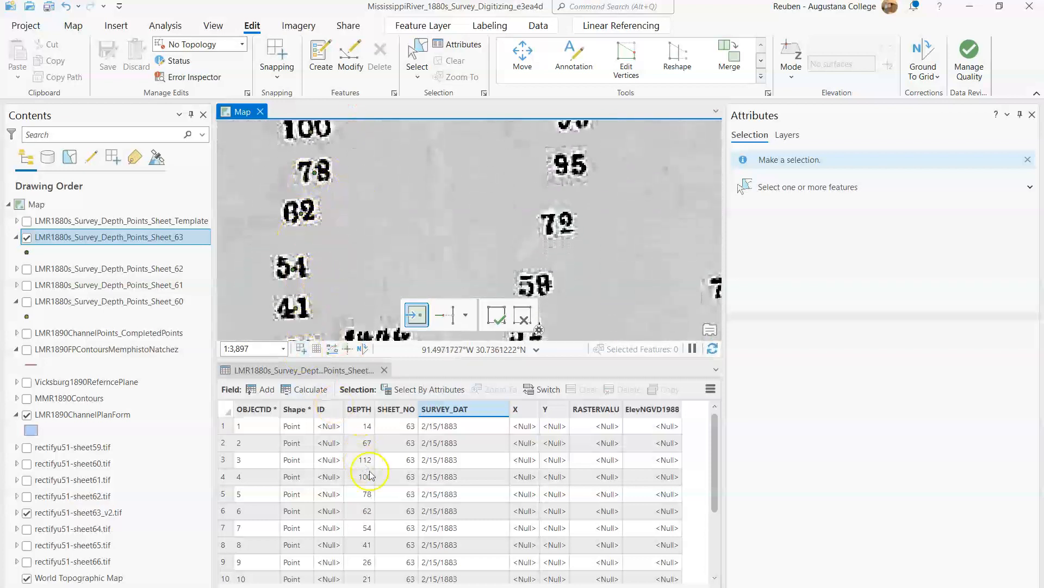
{"action": "left_click_drag", "start_coordinate": [713, 476], "coordinate": [713, 511]}
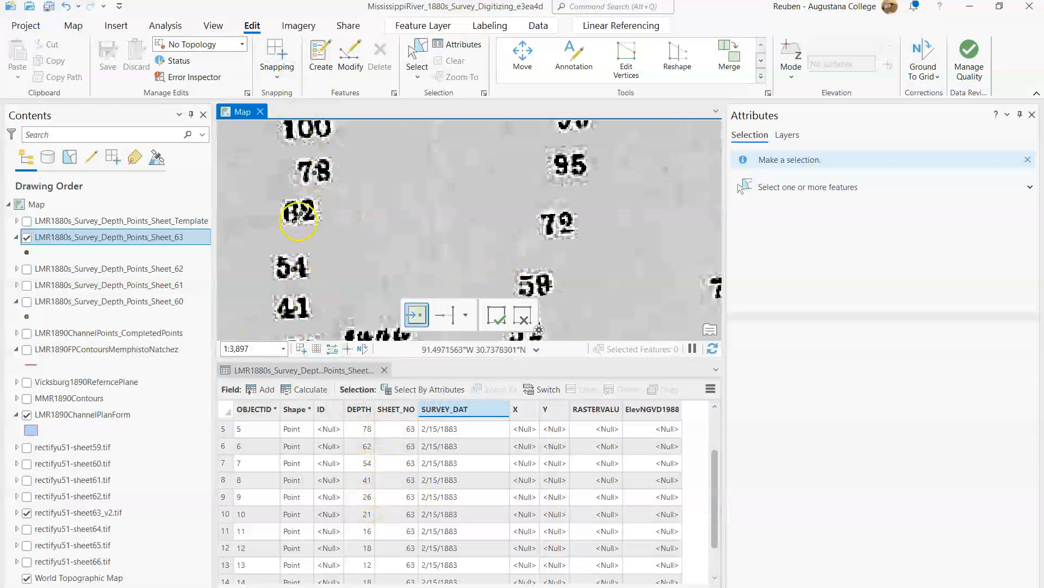
{"action": "left_click", "coordinate": [385, 370]}
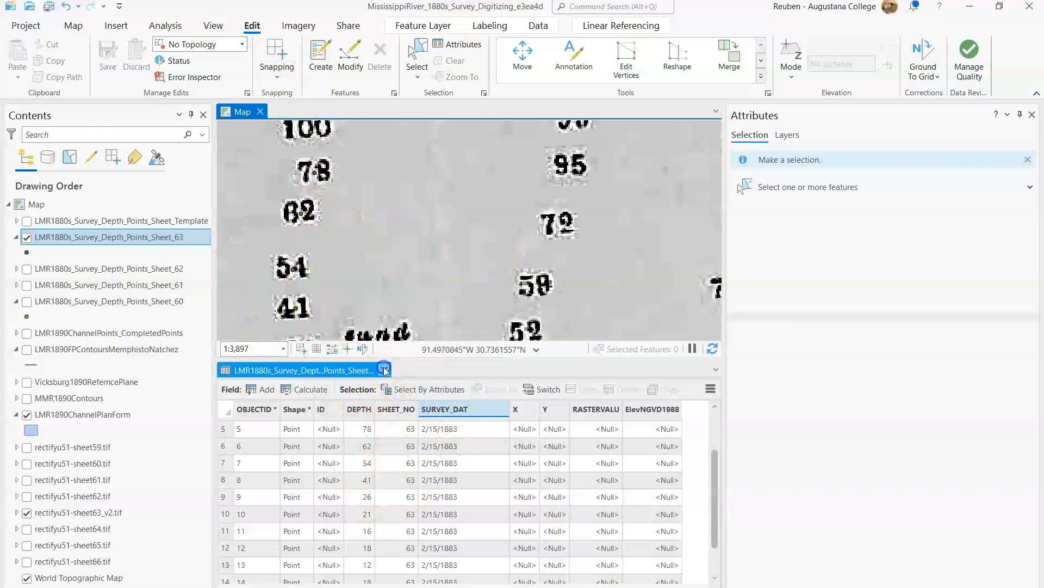
Step: Set the label expression of the Sheet_63 depth points to $feature.DEPTH and turn on the layer's labels
{"action": "left_click_drag", "start_coordinate": [336, 234], "coordinate": [373, 326]}
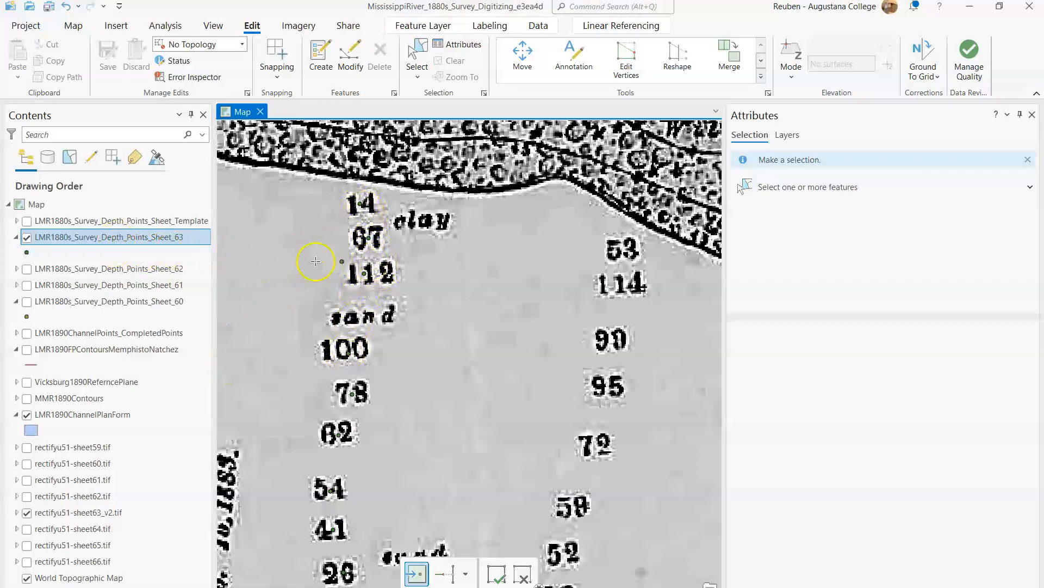
{"action": "right_click", "coordinate": [100, 237]}
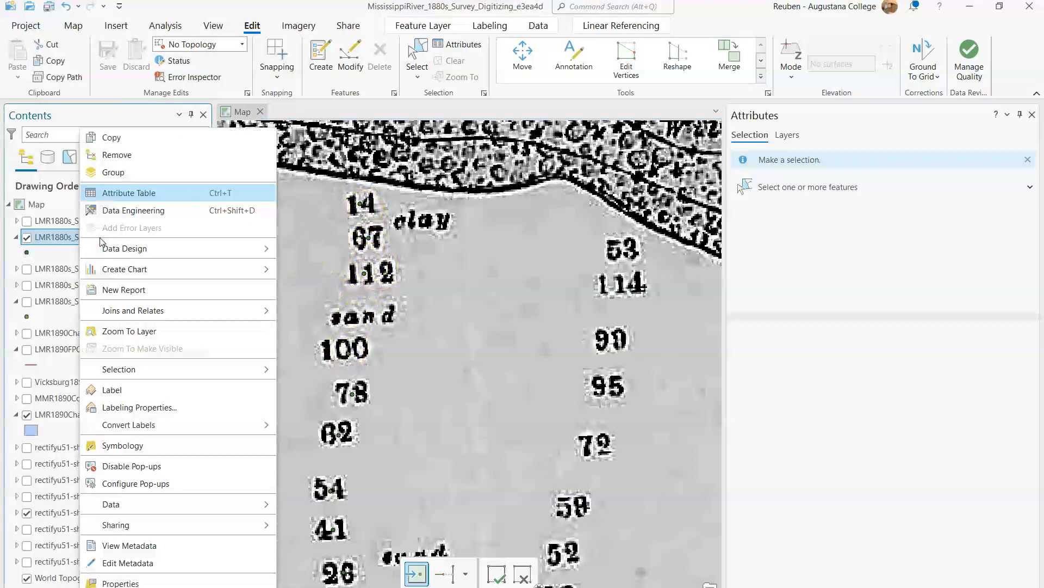
{"action": "left_click", "coordinate": [140, 407]}
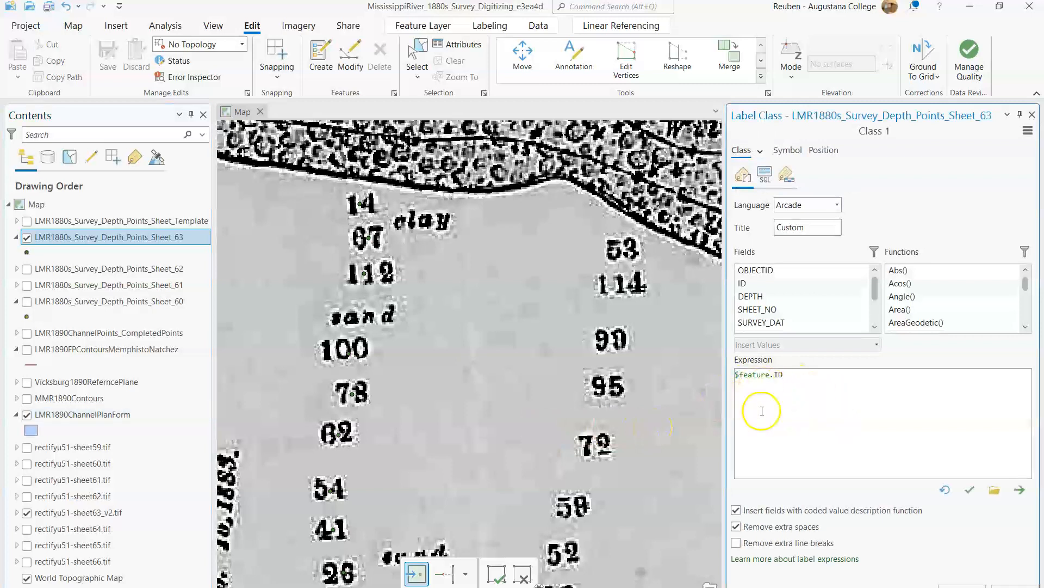
{"action": "left_click_drag", "start_coordinate": [787, 374], "coordinate": [721, 376]}
{"action": "key", "text": "BackSpace"}
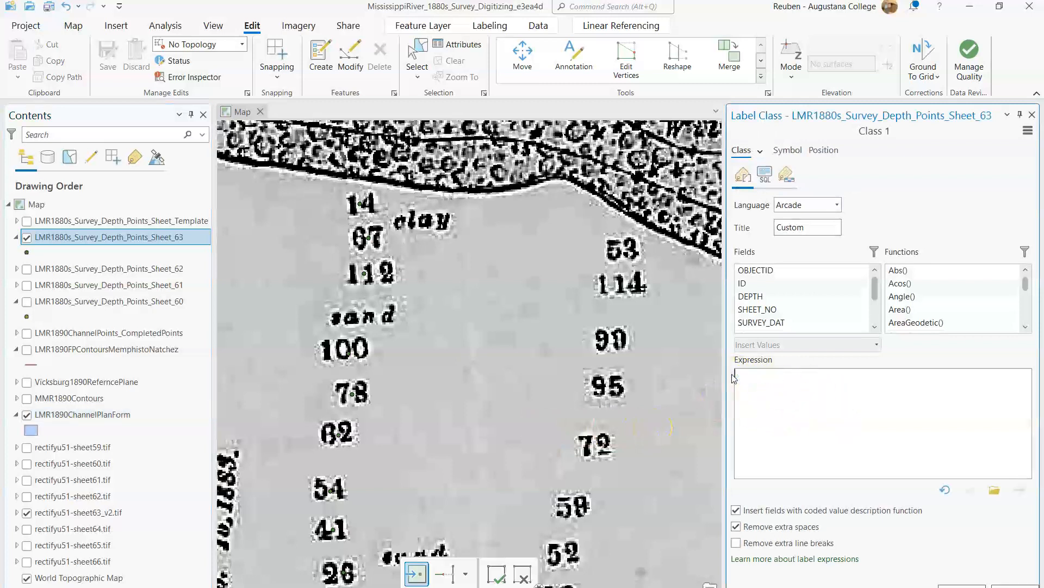
{"action": "double_click", "coordinate": [751, 296]}
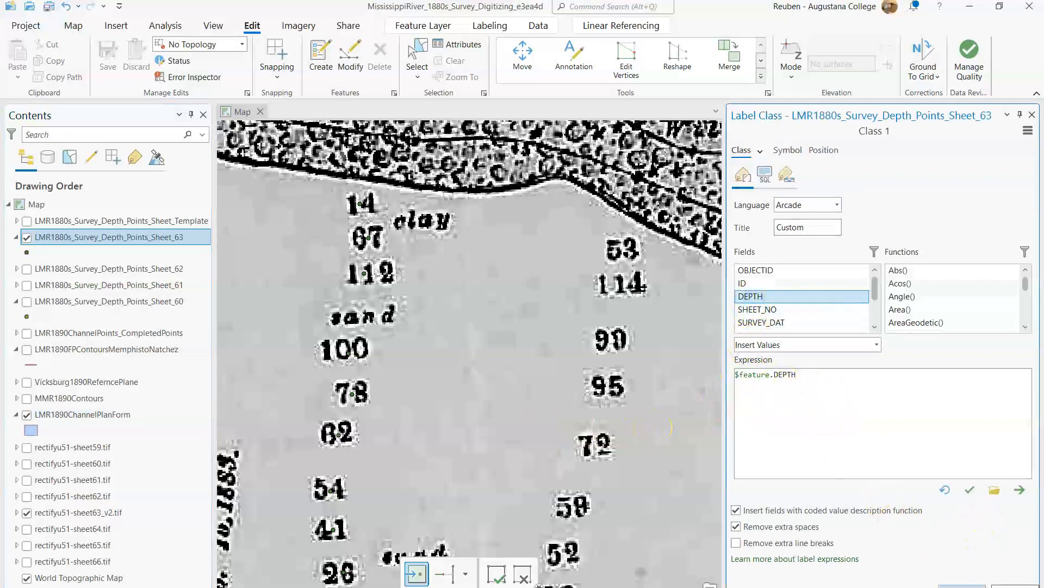
{"action": "left_click", "coordinate": [962, 586]}
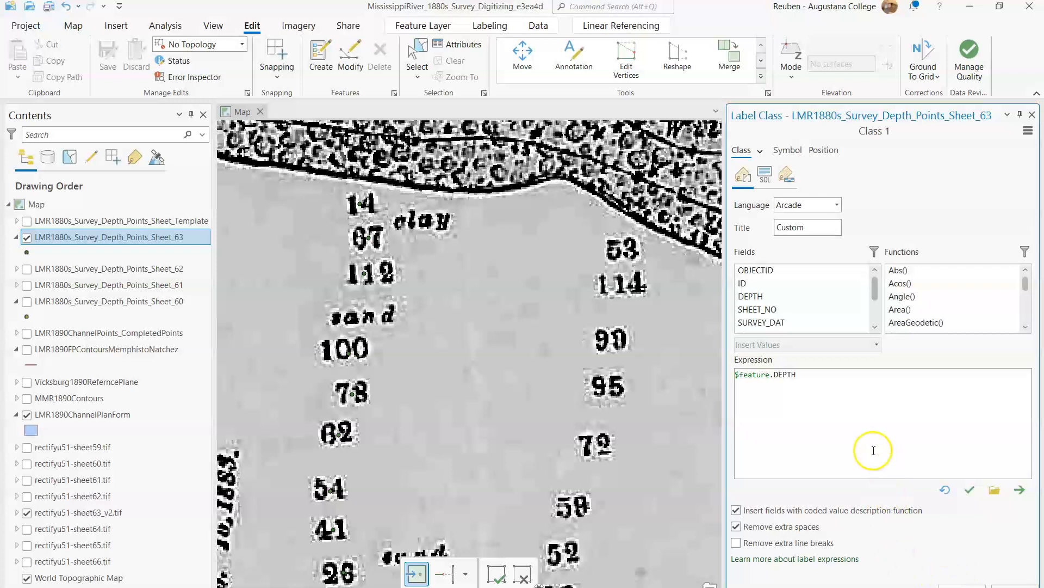
{"action": "right_click", "coordinate": [68, 237]}
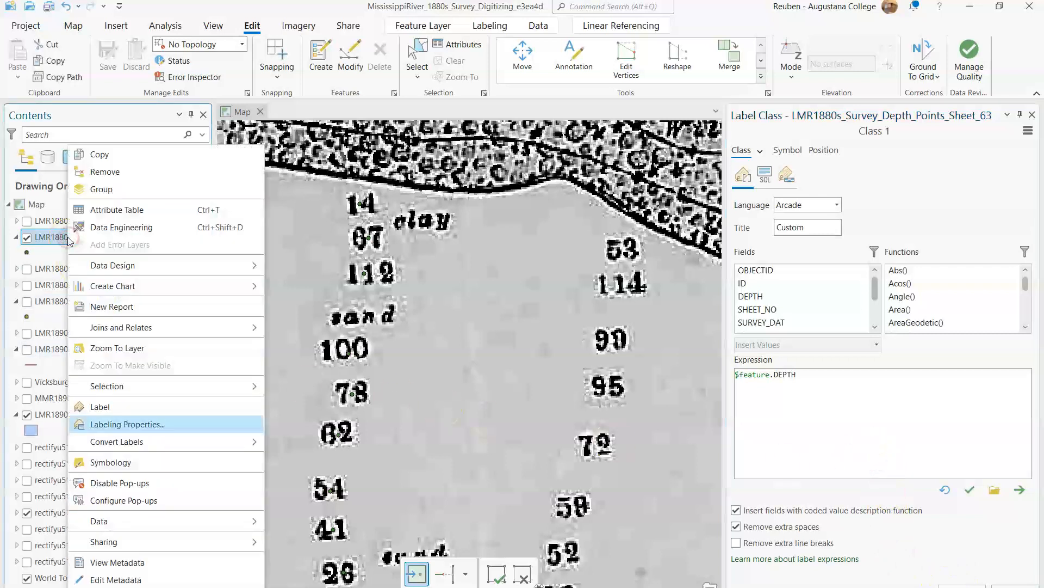
{"action": "left_click", "coordinate": [142, 406]}
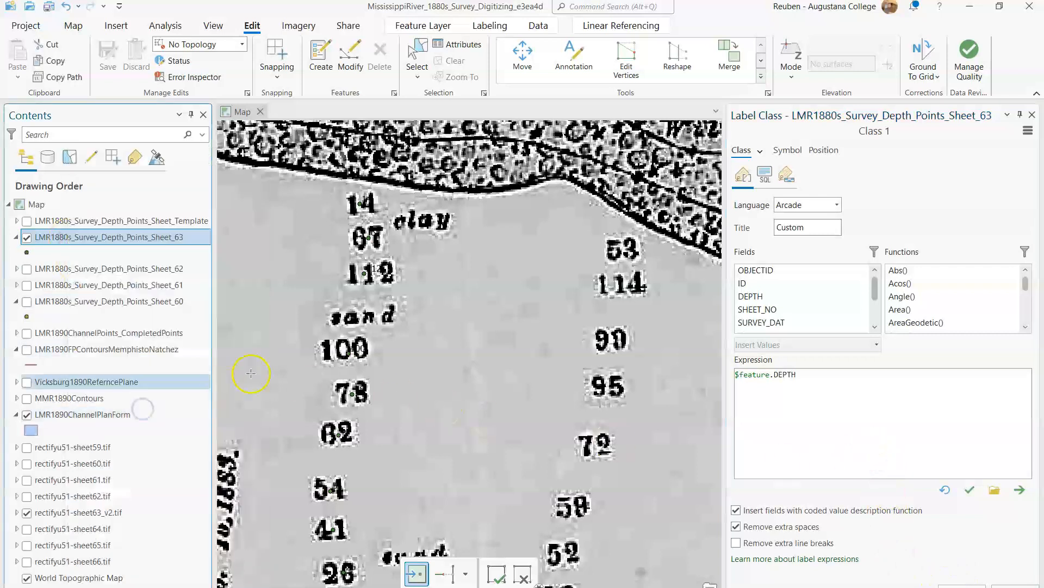
Step: Toggle the rectifyu51-sheet63_v2.tif raster off and on to compare the depth labels with the printed soundings
{"action": "left_click", "coordinate": [27, 237]}
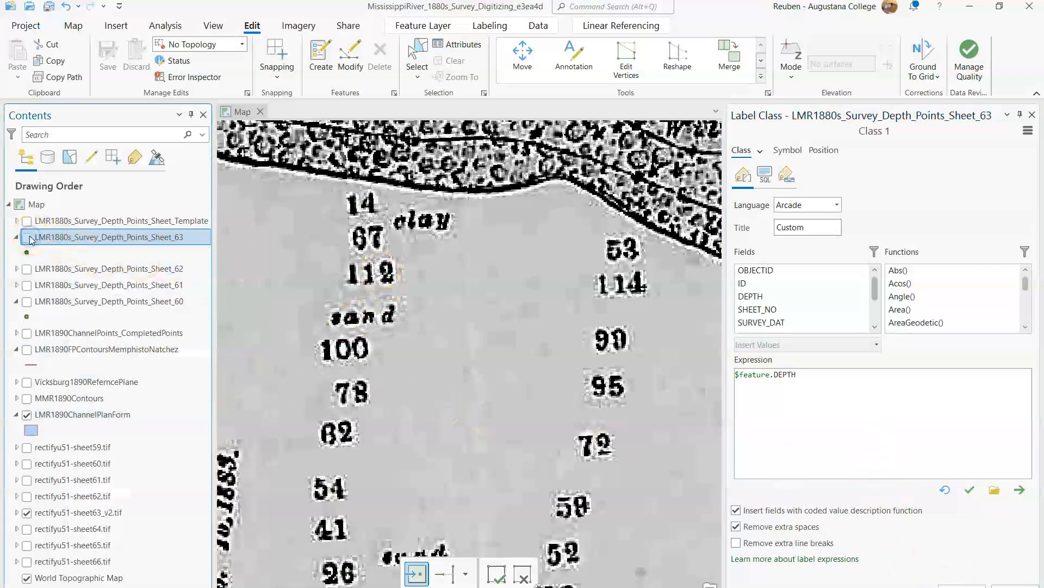
{"action": "left_click", "coordinate": [27, 513]}
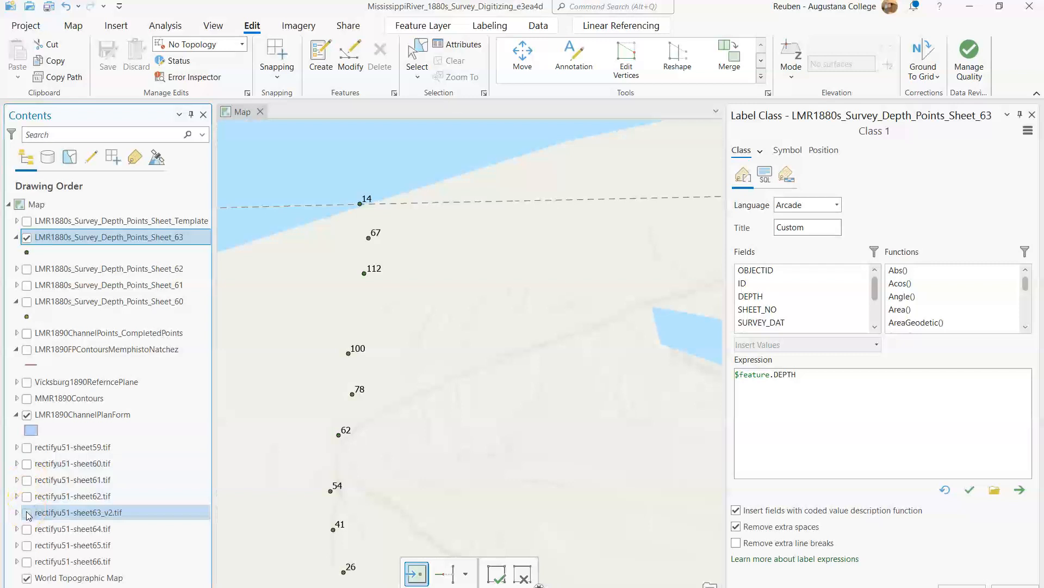
{"action": "left_click", "coordinate": [26, 512]}
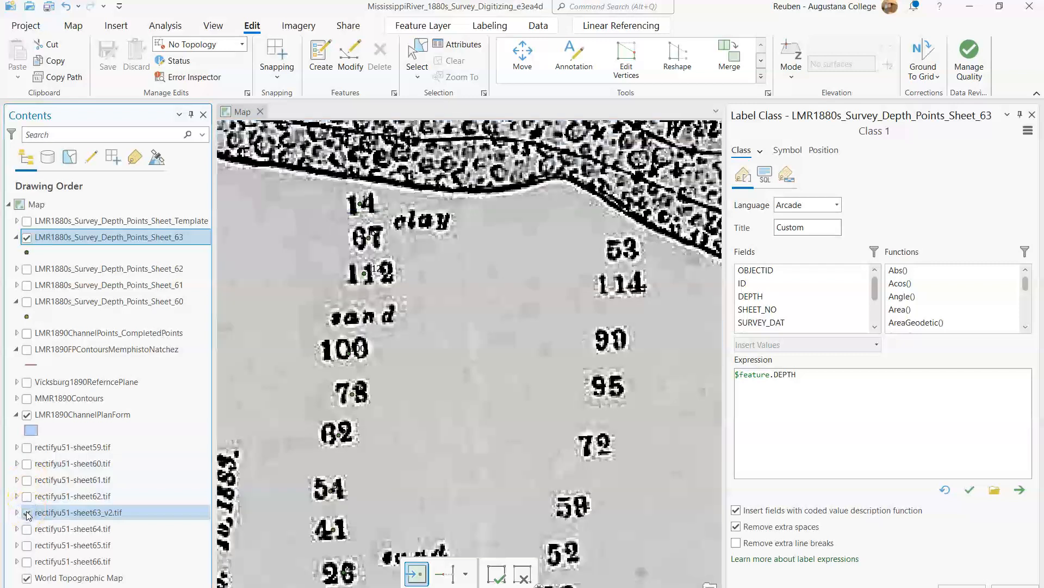
{"action": "left_click", "coordinate": [27, 513]}
{"action": "left_click", "coordinate": [27, 513]}
{"action": "left_click", "coordinate": [27, 513]}
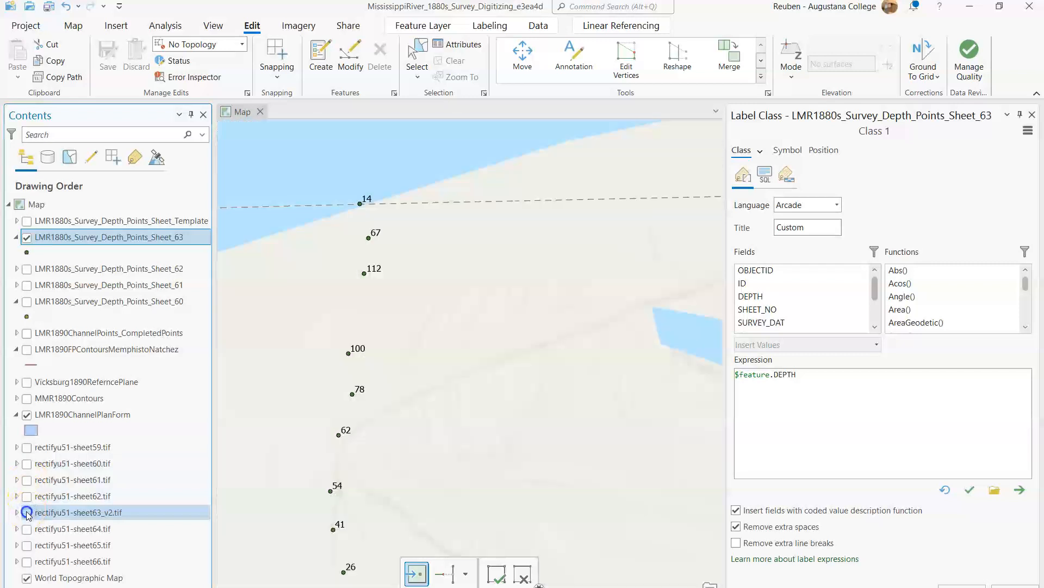
{"action": "left_click", "coordinate": [27, 512]}
{"action": "left_click", "coordinate": [27, 513]}
{"action": "left_click", "coordinate": [27, 512]}
{"action": "left_click", "coordinate": [27, 513]}
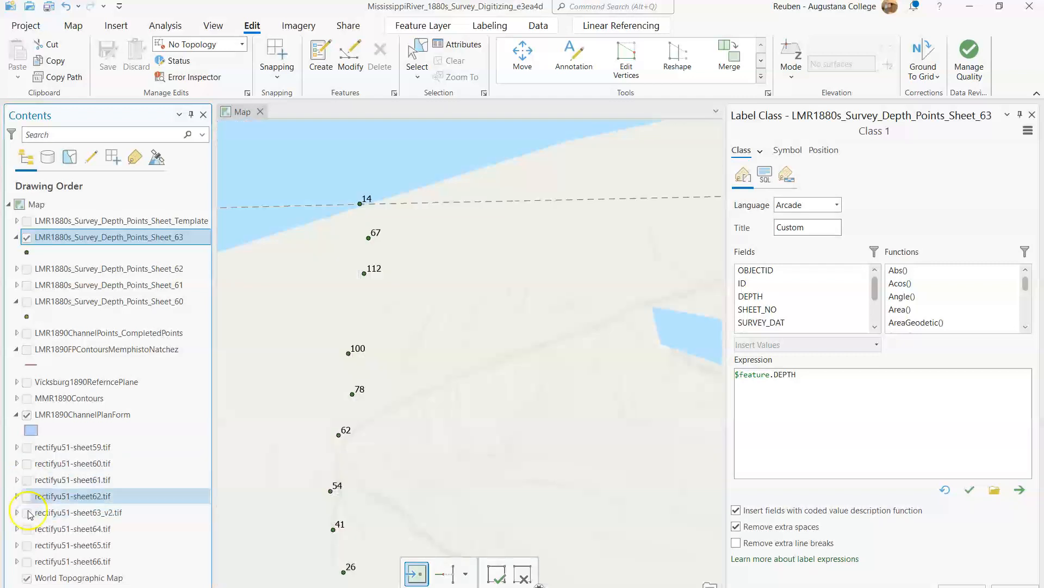
{"action": "left_click", "coordinate": [27, 512]}
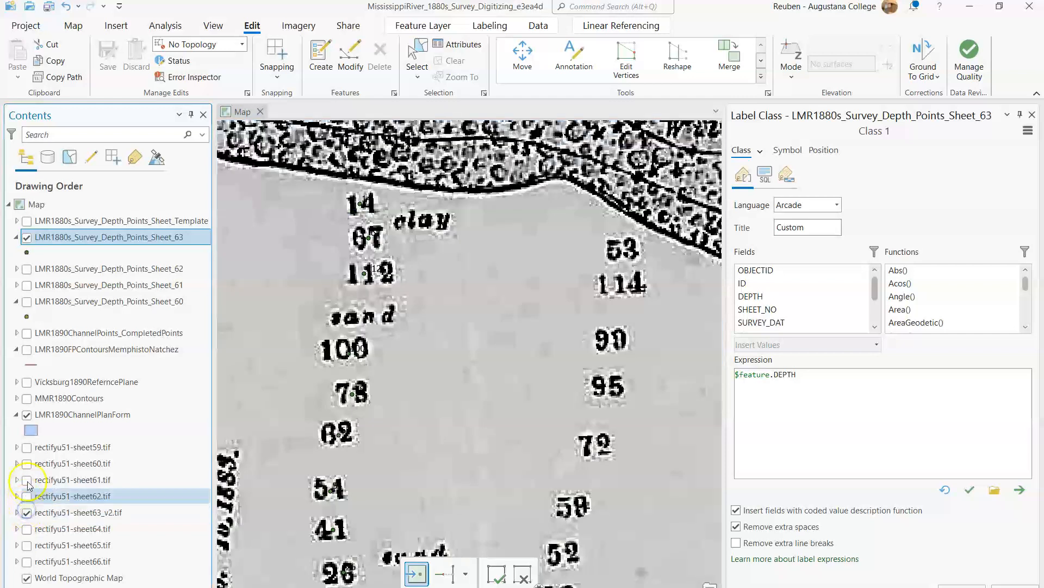
Step: Toggle the Sheet_63 points off and on, and turn off rectifyu51-sheet63_v2.tif to check the depth labels along the line
{"action": "left_click", "coordinate": [27, 237]}
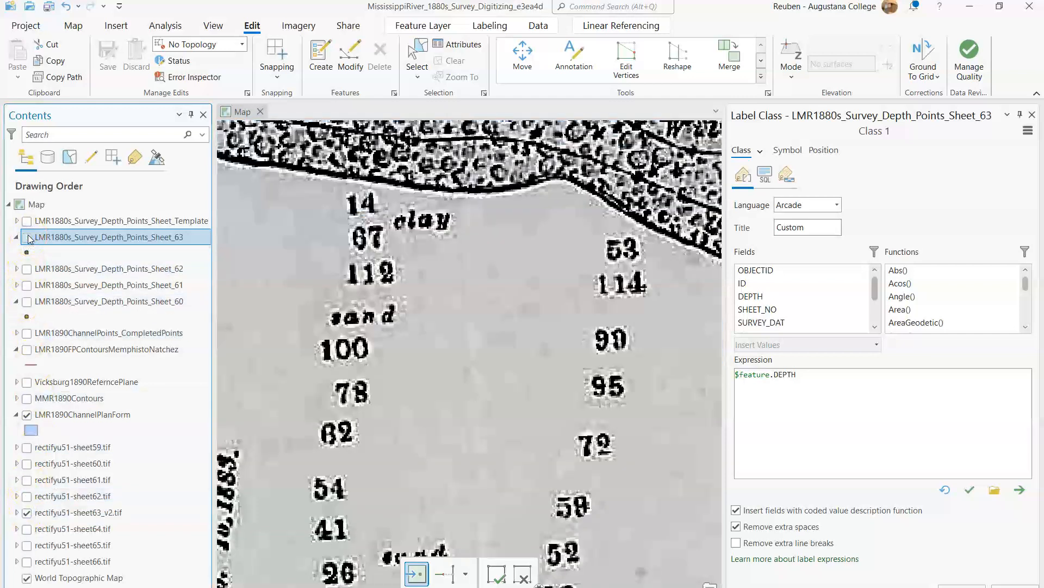
{"action": "left_click", "coordinate": [27, 237]}
{"action": "left_click", "coordinate": [27, 237]}
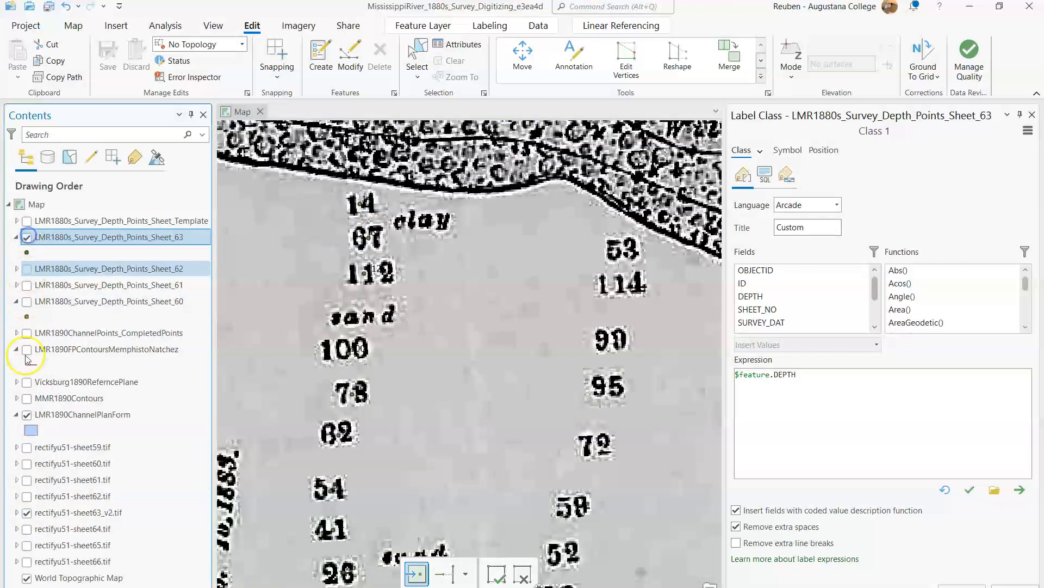
{"action": "left_click", "coordinate": [27, 513]}
{"action": "left_click", "coordinate": [27, 513]}
{"action": "left_click", "coordinate": [27, 513]}
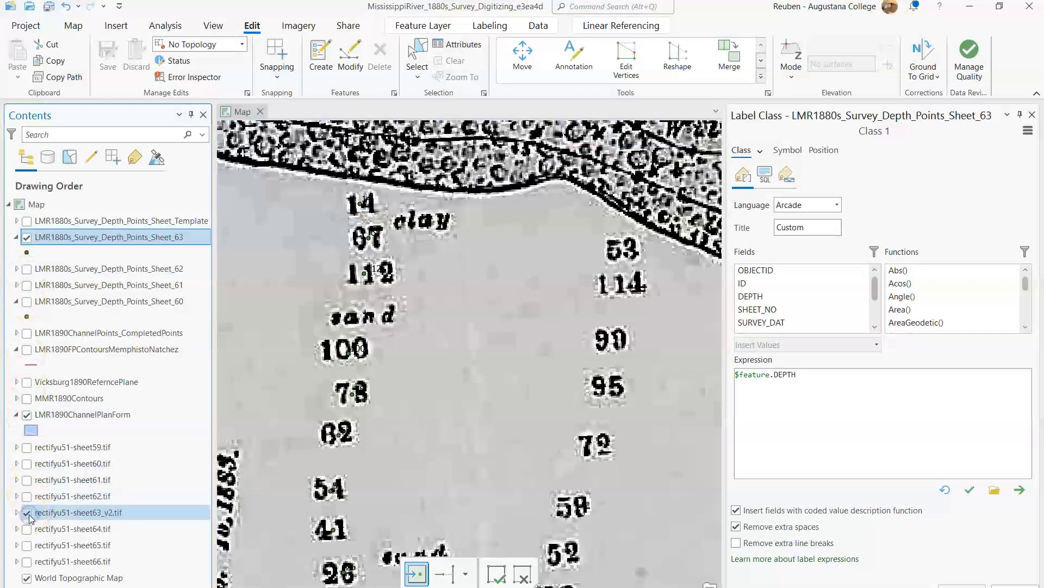
{"action": "left_click", "coordinate": [29, 513]}
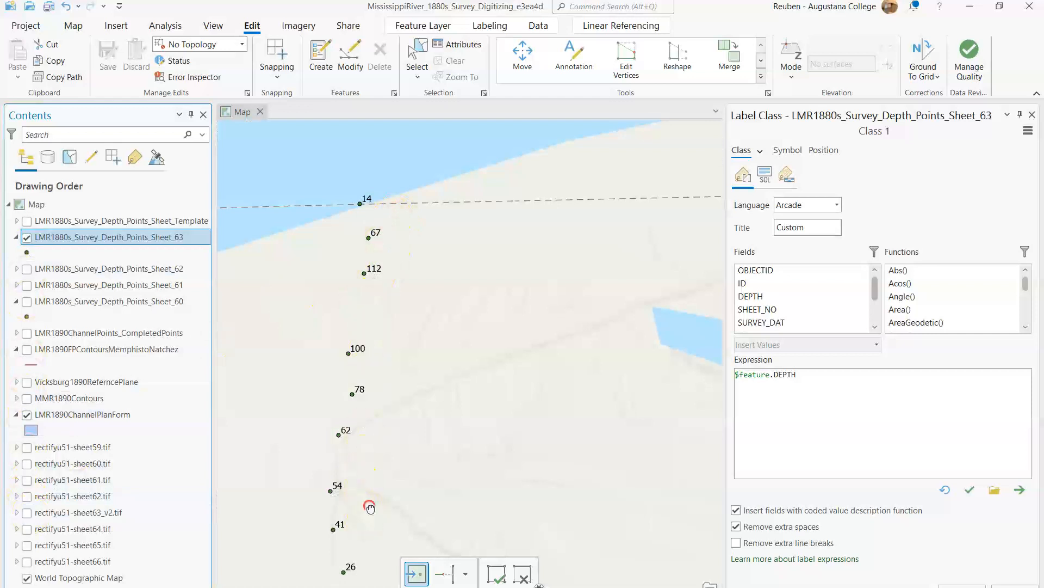
{"action": "left_click_drag", "start_coordinate": [371, 508], "coordinate": [364, 300]}
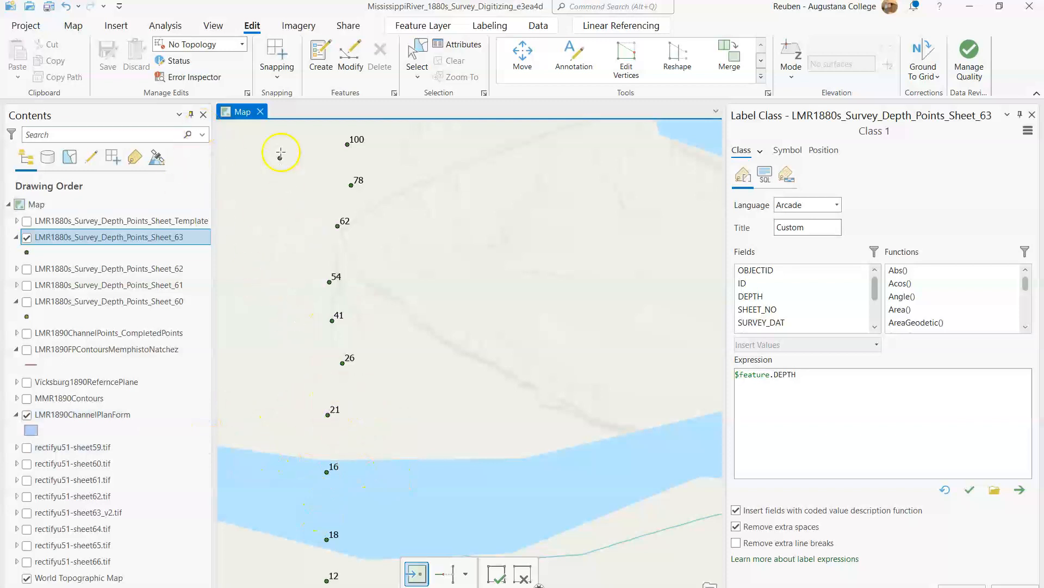
Step: Select the point labelled 21 on the map and examine its DEPTH value and the other records in the Sheet_63 attribute table
{"action": "left_click", "coordinate": [427, 53]}
{"action": "left_click", "coordinate": [328, 415]}
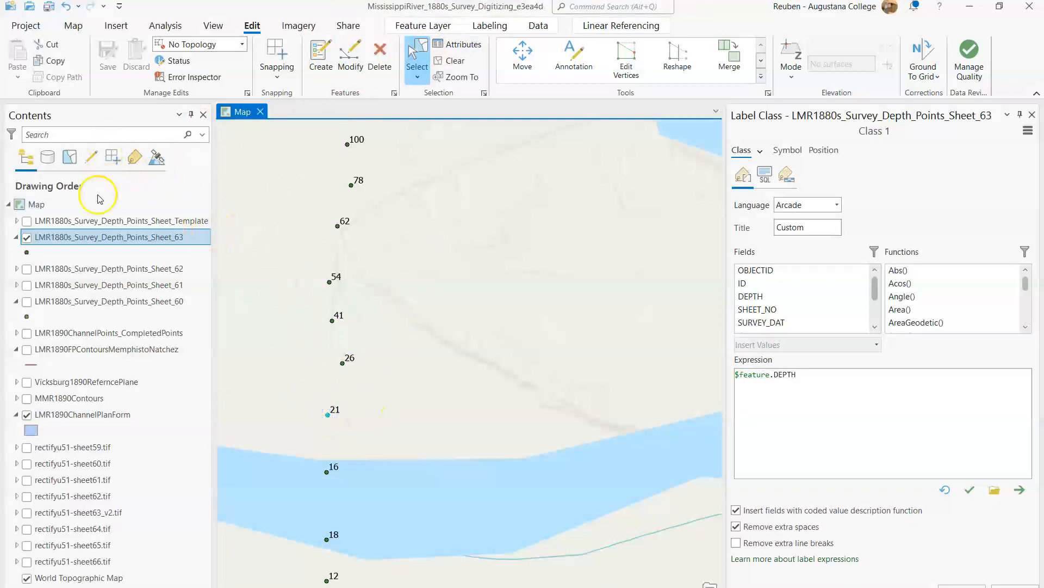
{"action": "right_click", "coordinate": [91, 238]}
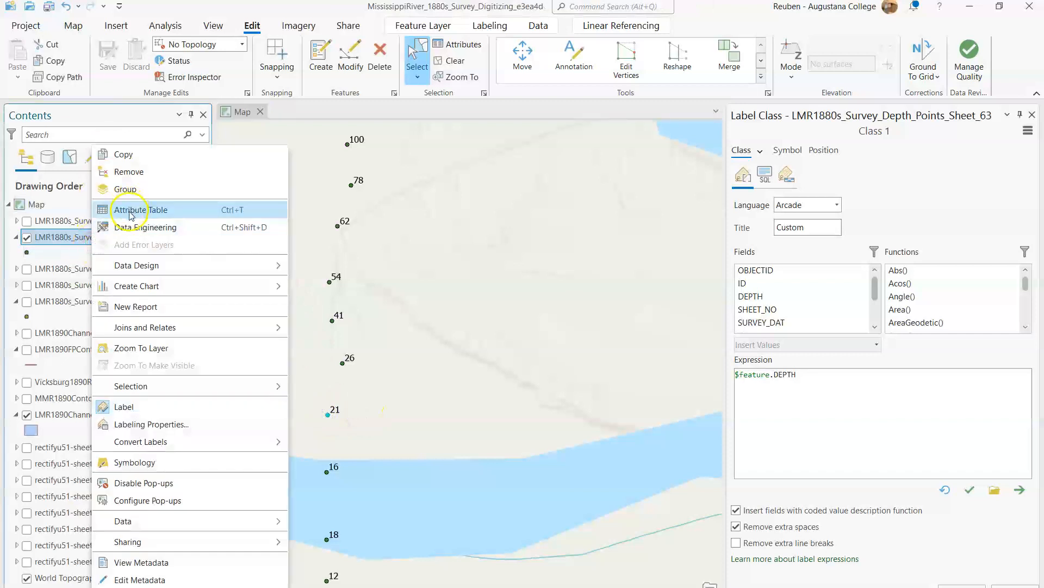
{"action": "left_click", "coordinate": [131, 215]}
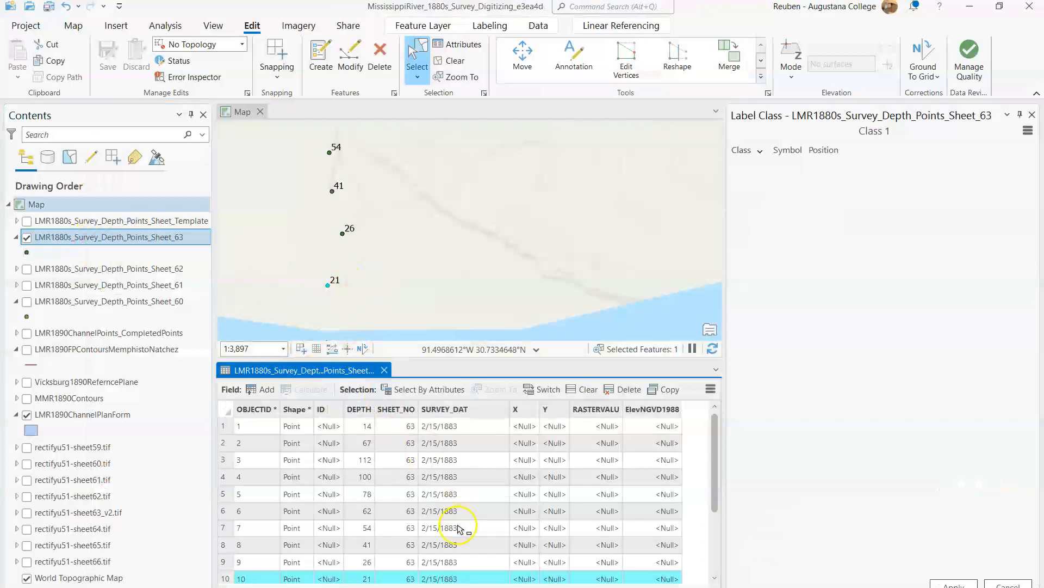
{"action": "scroll", "coordinate": [413, 544], "scroll_direction": "down", "scroll_amount": 2}
{"action": "left_click", "coordinate": [368, 474]}
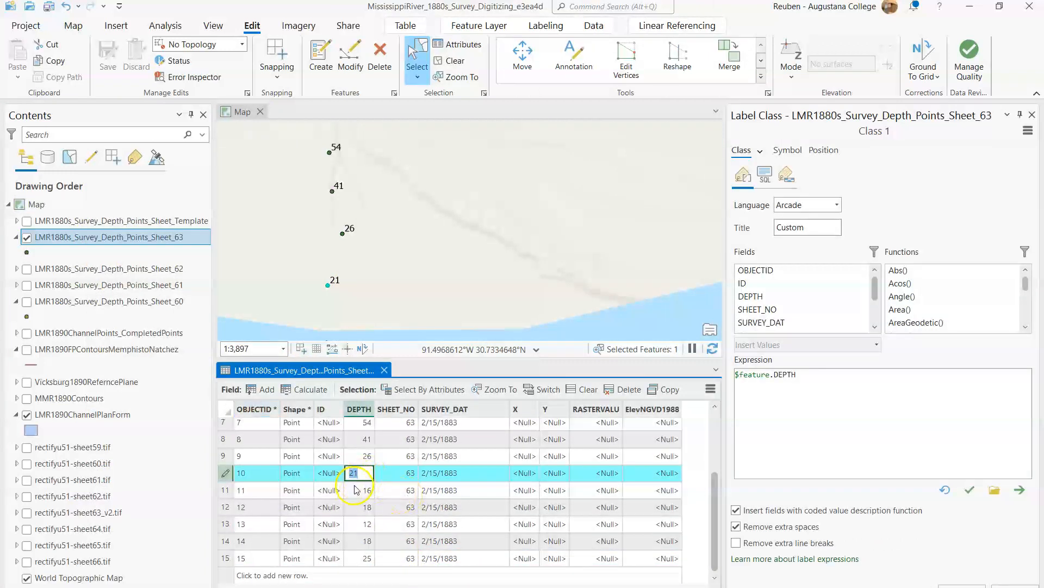
{"action": "key", "text": "Escape"}
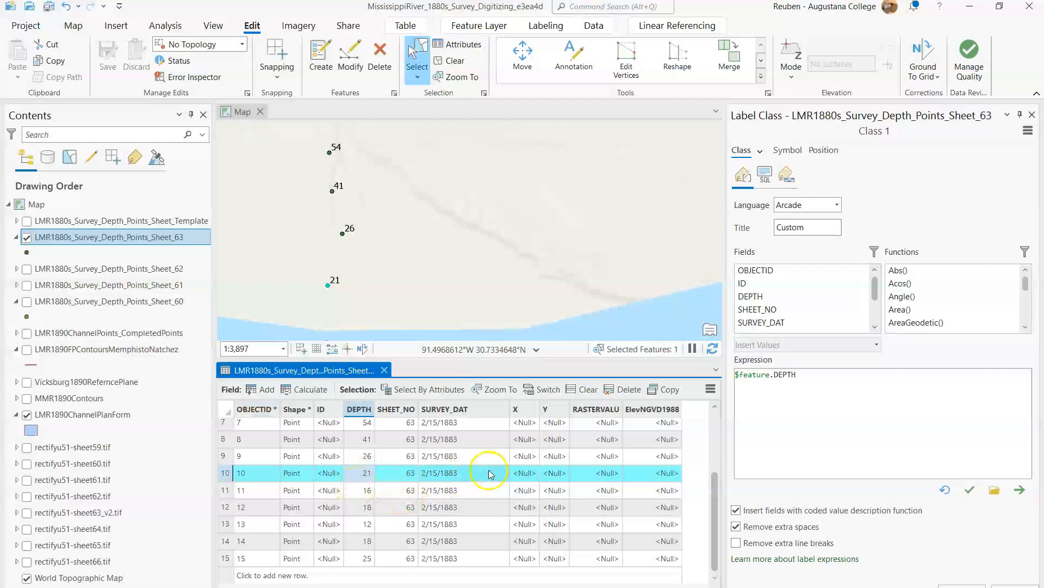
{"action": "scroll", "coordinate": [443, 482], "scroll_direction": "up", "scroll_amount": 2}
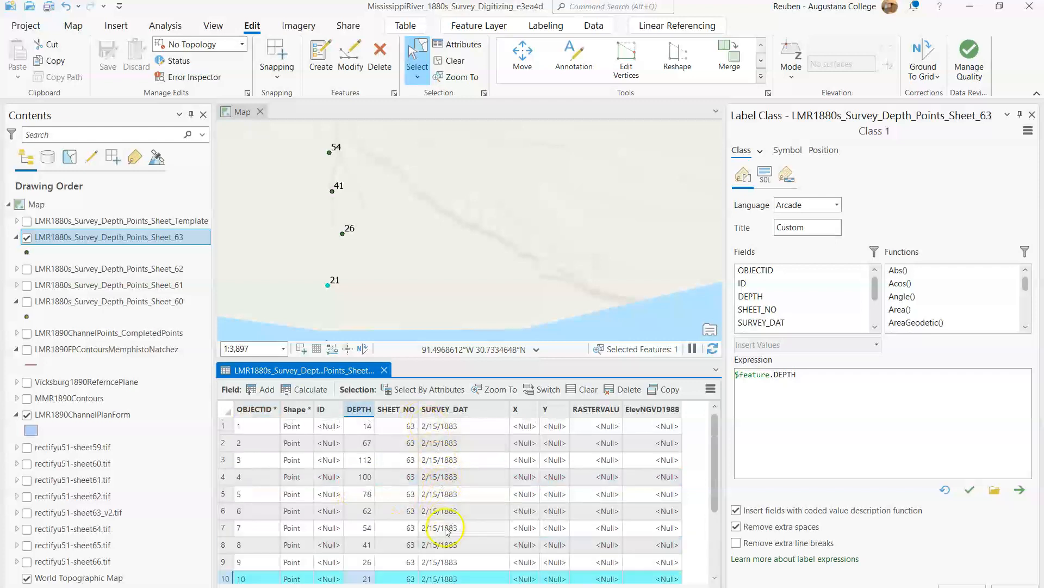
{"action": "scroll", "coordinate": [442, 523], "scroll_direction": "down", "scroll_amount": 2}
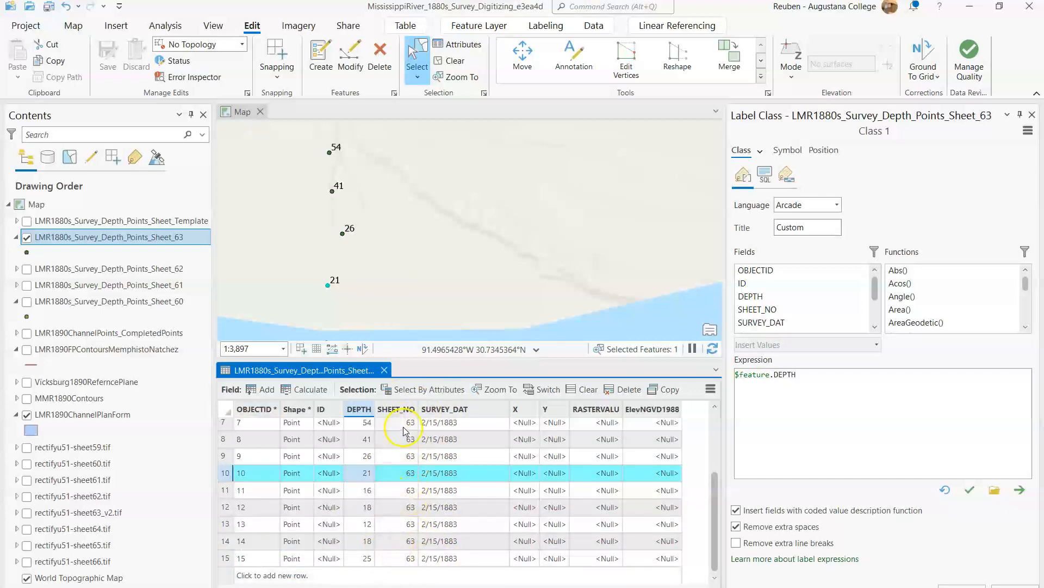
{"action": "scroll", "coordinate": [408, 517], "scroll_direction": "up", "scroll_amount": 2}
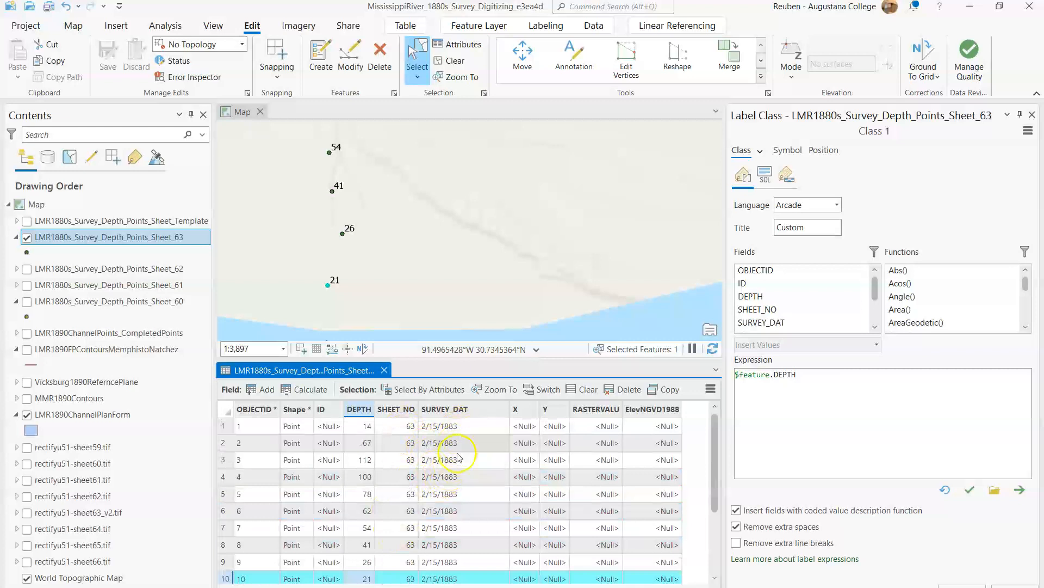
Step: Turn on rectifyu51-sheet63_v2.tif and follow the printed sounding lines eastward from the digitized points to the next survey date notes
{"action": "scroll", "coordinate": [457, 305], "scroll_direction": "down", "scroll_amount": 3}
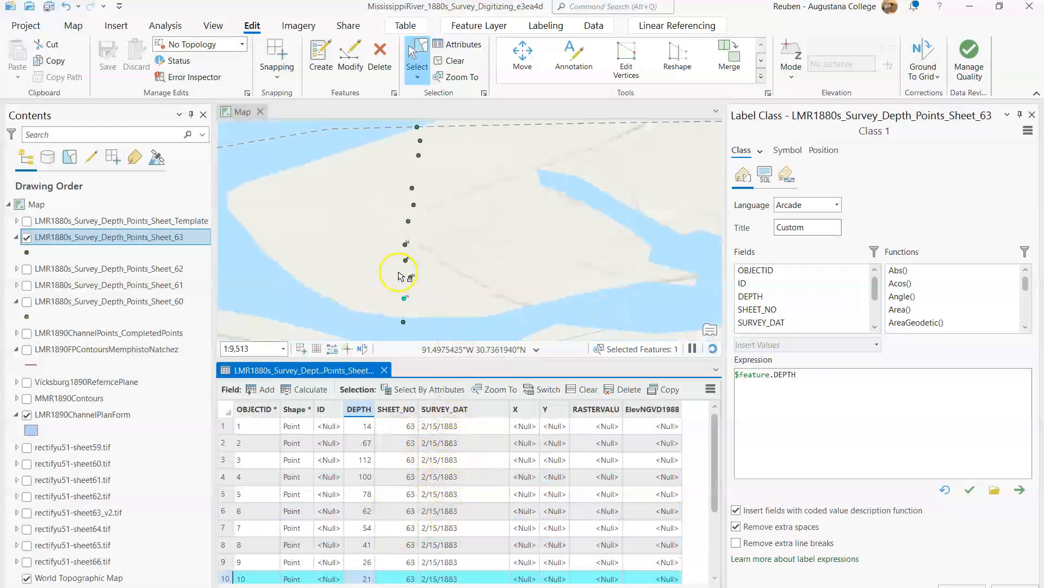
{"action": "left_click", "coordinate": [26, 512]}
{"action": "scroll", "coordinate": [460, 279], "scroll_direction": "down", "scroll_amount": 2}
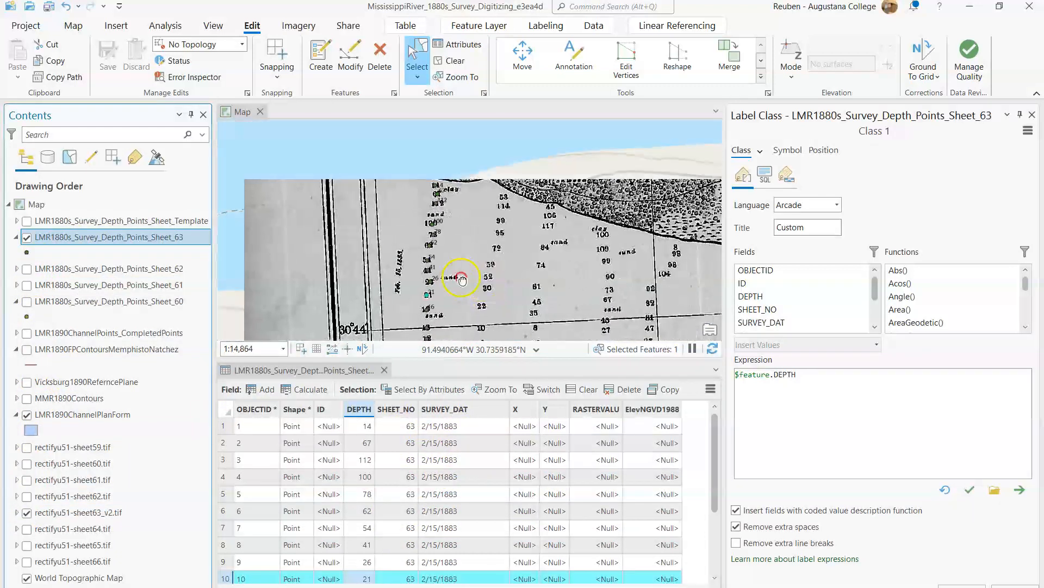
{"action": "left_click_drag", "start_coordinate": [463, 278], "coordinate": [399, 257]}
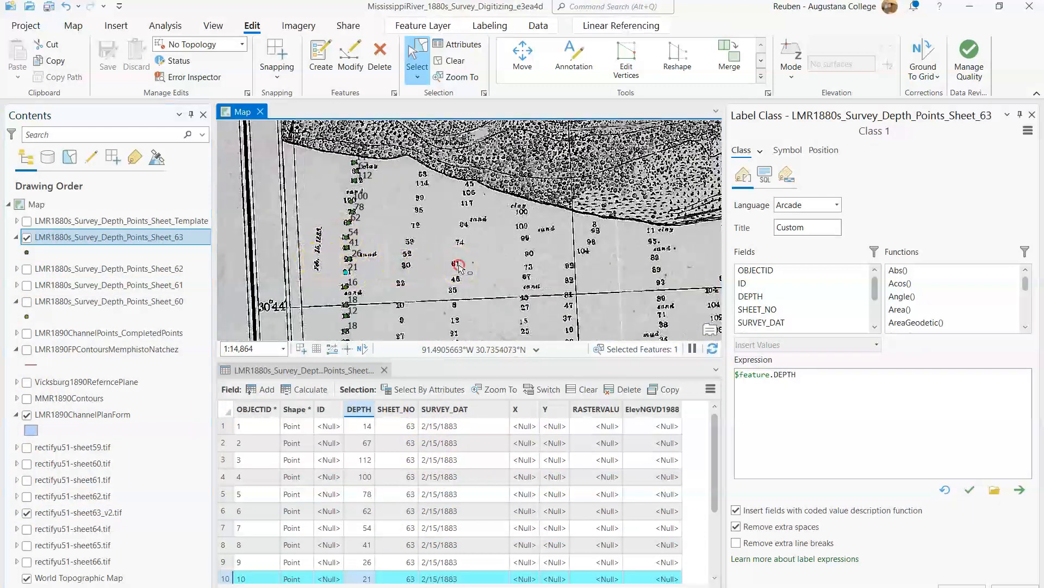
{"action": "left_click_drag", "start_coordinate": [459, 267], "coordinate": [337, 231]}
{"action": "left_click_drag", "start_coordinate": [496, 233], "coordinate": [364, 234]}
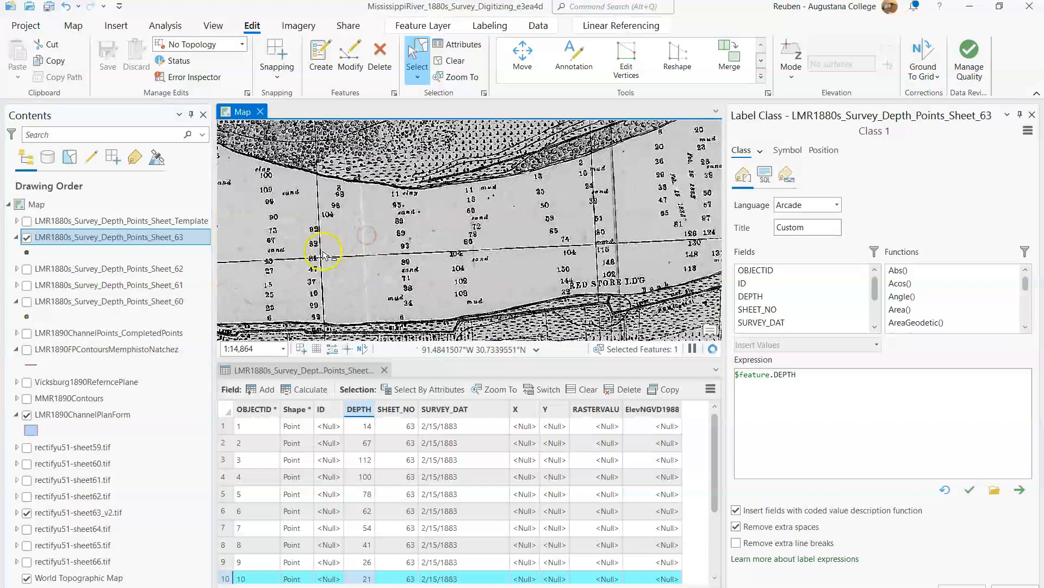
{"action": "left_click_drag", "start_coordinate": [545, 244], "coordinate": [387, 270]}
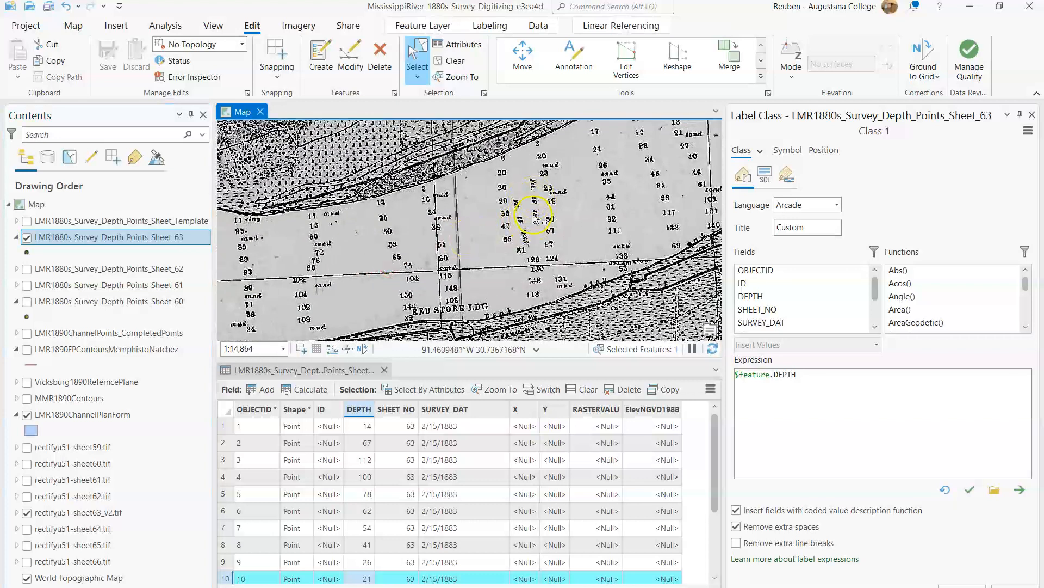
Step: Examine the adjacent Feb. 15 and Feb. 16, 1883 date notes and the sounding lines on either side of them
{"action": "scroll", "coordinate": [532, 234], "scroll_direction": "up", "scroll_amount": 3}
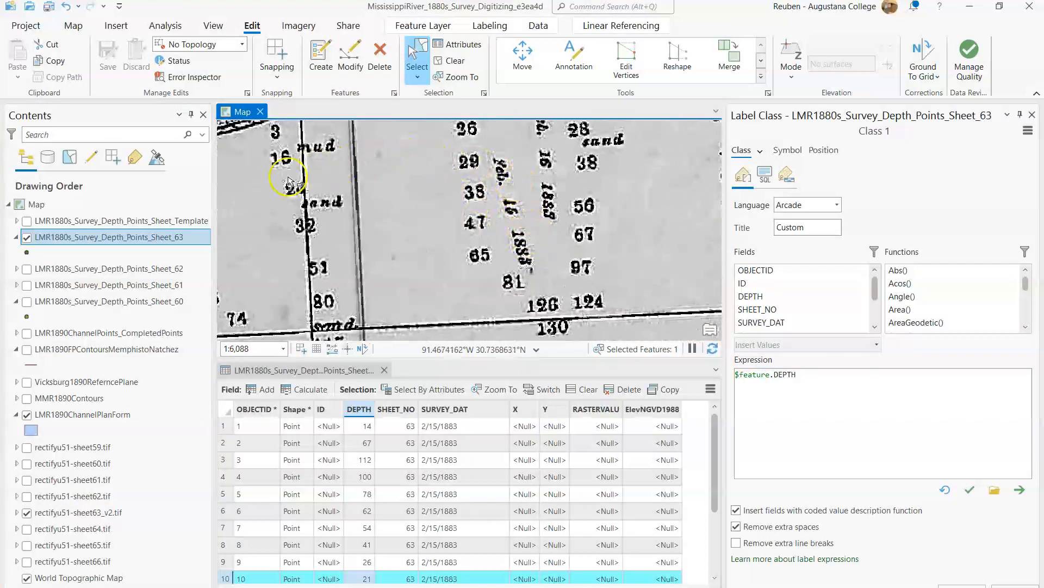
{"action": "left_click_drag", "start_coordinate": [536, 226], "coordinate": [415, 269]}
{"action": "scroll", "coordinate": [415, 216], "scroll_direction": "up", "scroll_amount": 2}
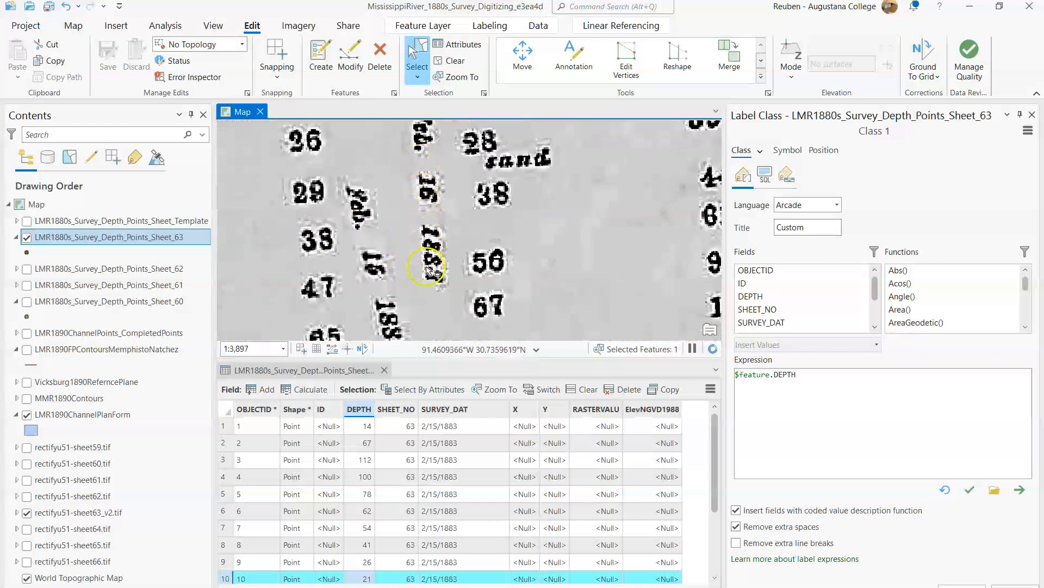
{"action": "scroll", "coordinate": [429, 266], "scroll_direction": "down", "scroll_amount": 2}
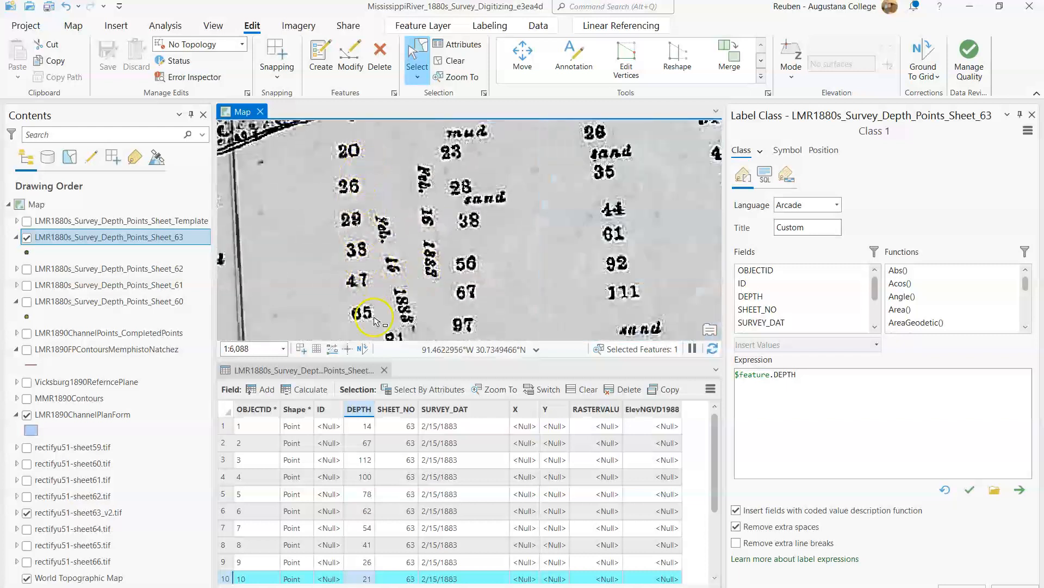
{"action": "scroll", "coordinate": [415, 206], "scroll_direction": "down", "scroll_amount": 4}
Step: Follow the sounding lines further east and examine the adjacent Feb. 16 and Feb. 17, 1883 date notes
{"action": "left_click_drag", "start_coordinate": [483, 242], "coordinate": [408, 292]}
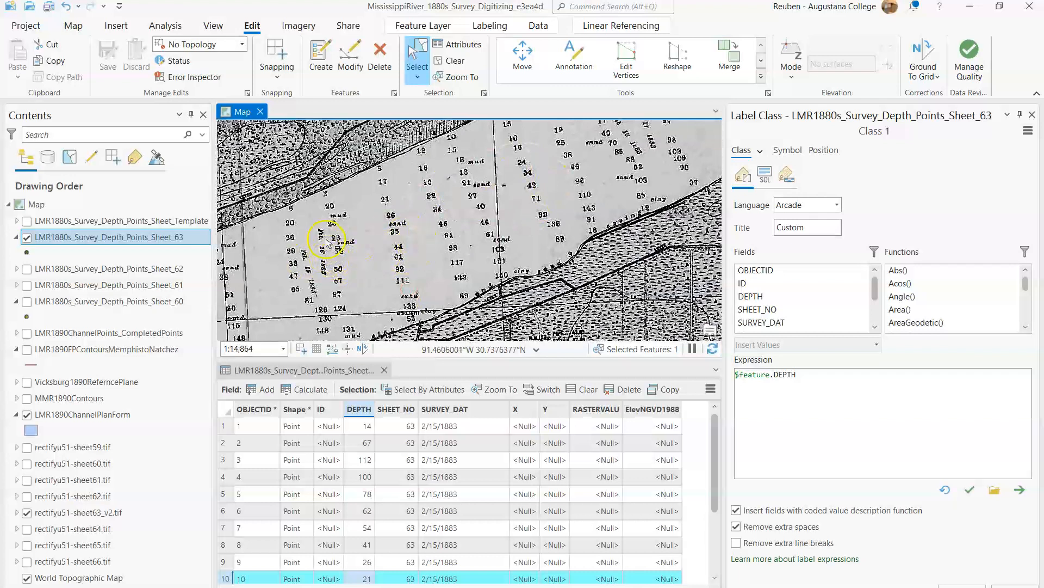
{"action": "left_click_drag", "start_coordinate": [439, 226], "coordinate": [342, 270]}
{"action": "scroll", "coordinate": [515, 201], "scroll_direction": "up", "scroll_amount": 4}
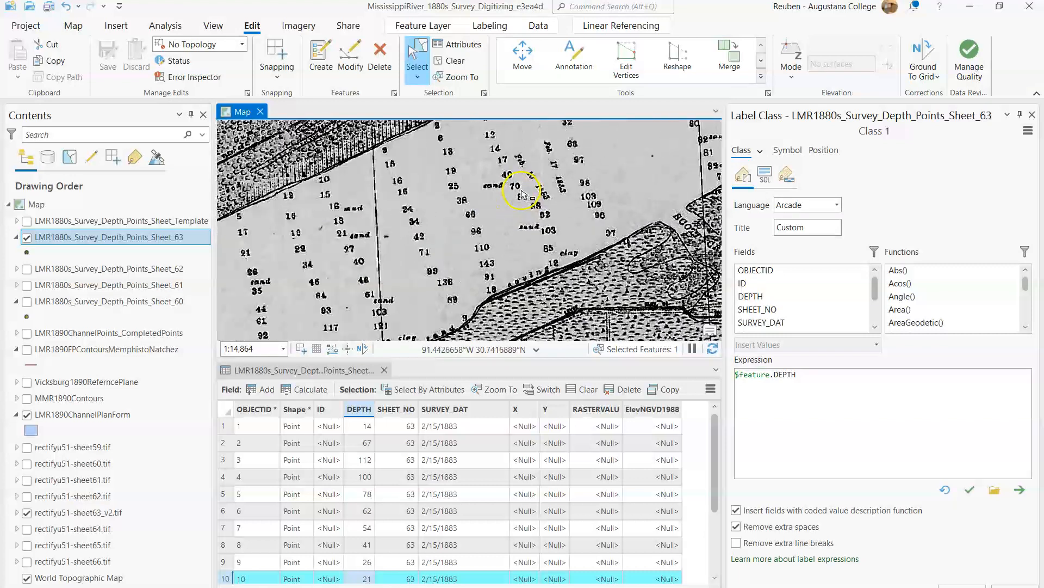
{"action": "left_click_drag", "start_coordinate": [558, 169], "coordinate": [546, 229]}
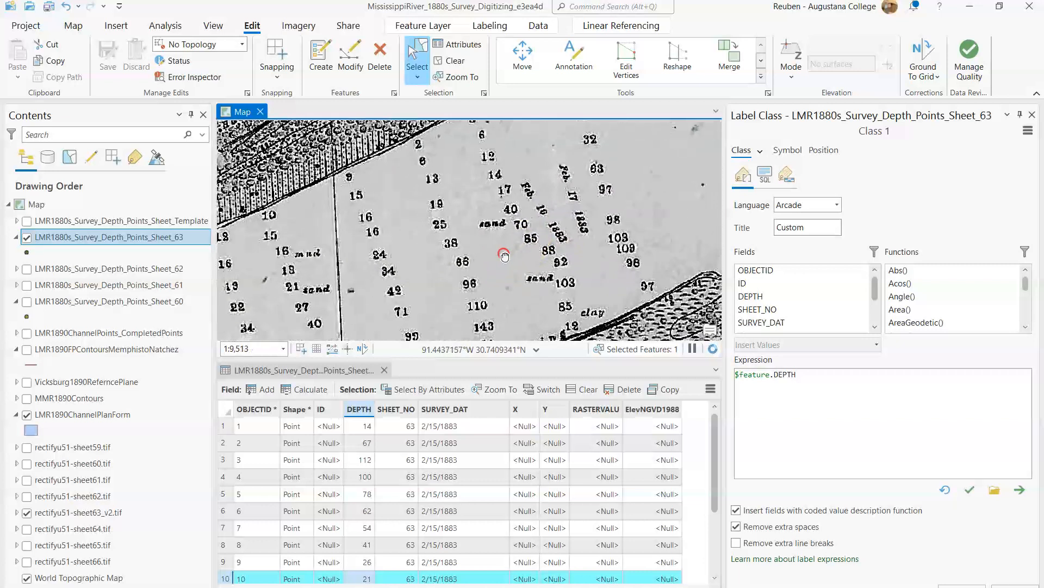
{"action": "scroll", "coordinate": [544, 227], "scroll_direction": "up", "scroll_amount": 6}
{"action": "scroll", "coordinate": [551, 226], "scroll_direction": "down", "scroll_amount": 6}
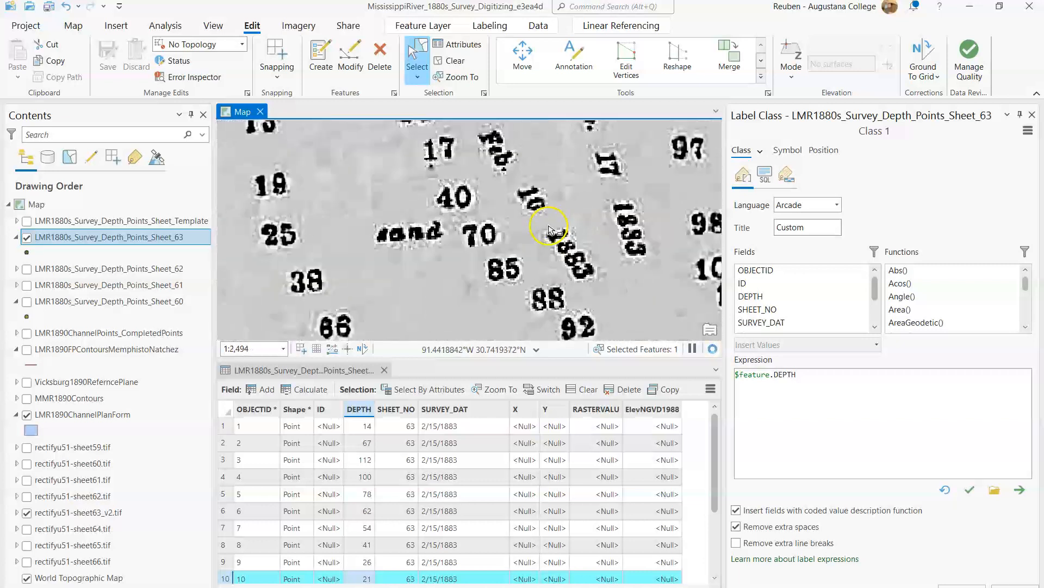
{"action": "scroll", "coordinate": [445, 272], "scroll_direction": "down", "scroll_amount": 3}
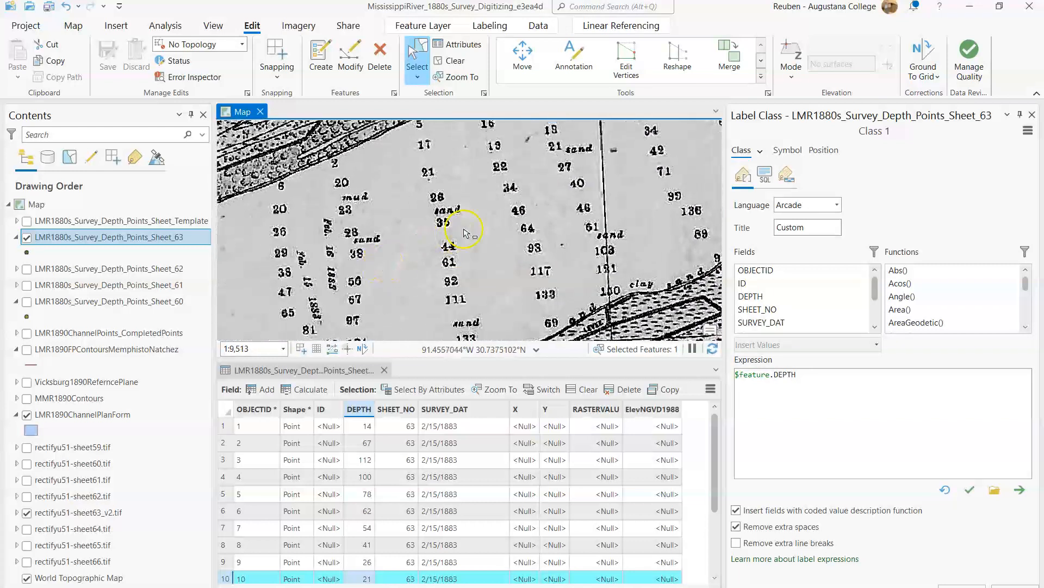
Step: Trace the sounding lines between the two Feb. 16, 1883 notes to check which lines share that survey date
{"action": "left_click_drag", "start_coordinate": [470, 225], "coordinate": [390, 249]}
{"action": "left_click_drag", "start_coordinate": [505, 212], "coordinate": [387, 265]}
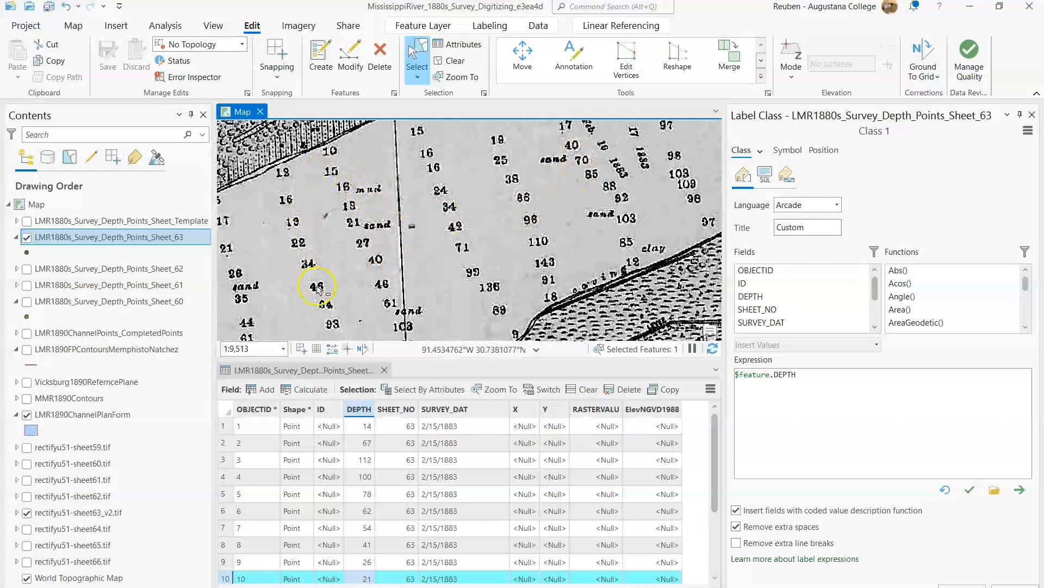
{"action": "left_click_drag", "start_coordinate": [318, 289], "coordinate": [404, 241]}
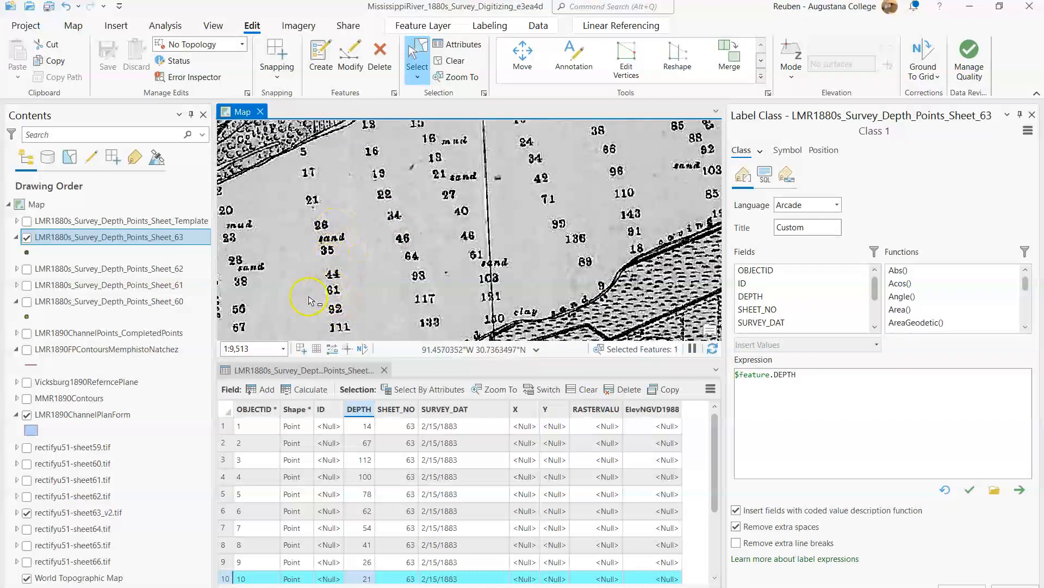
{"action": "left_click_drag", "start_coordinate": [296, 302], "coordinate": [386, 260]}
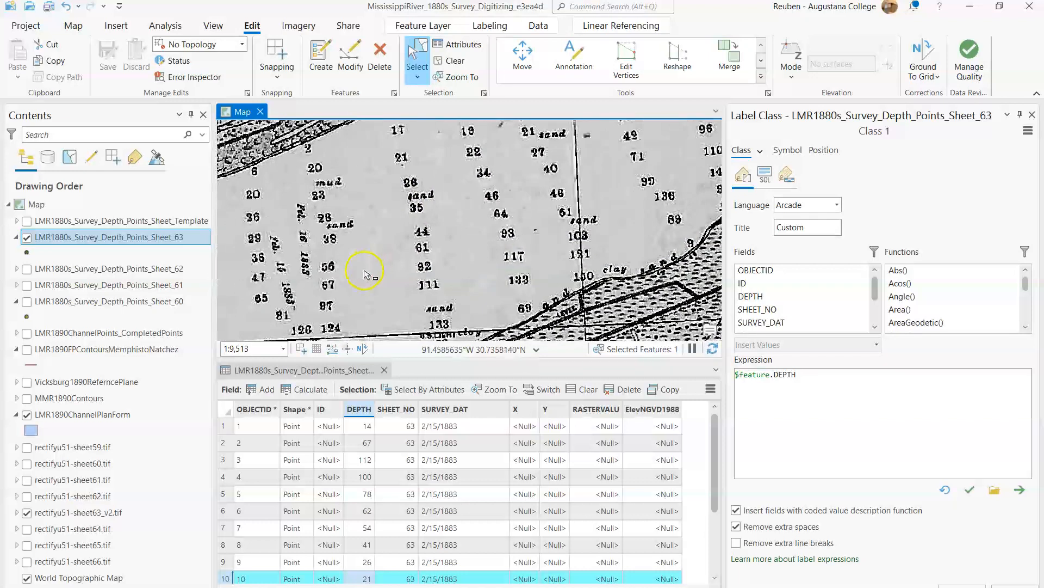
{"action": "left_click_drag", "start_coordinate": [439, 300], "coordinate": [431, 257]}
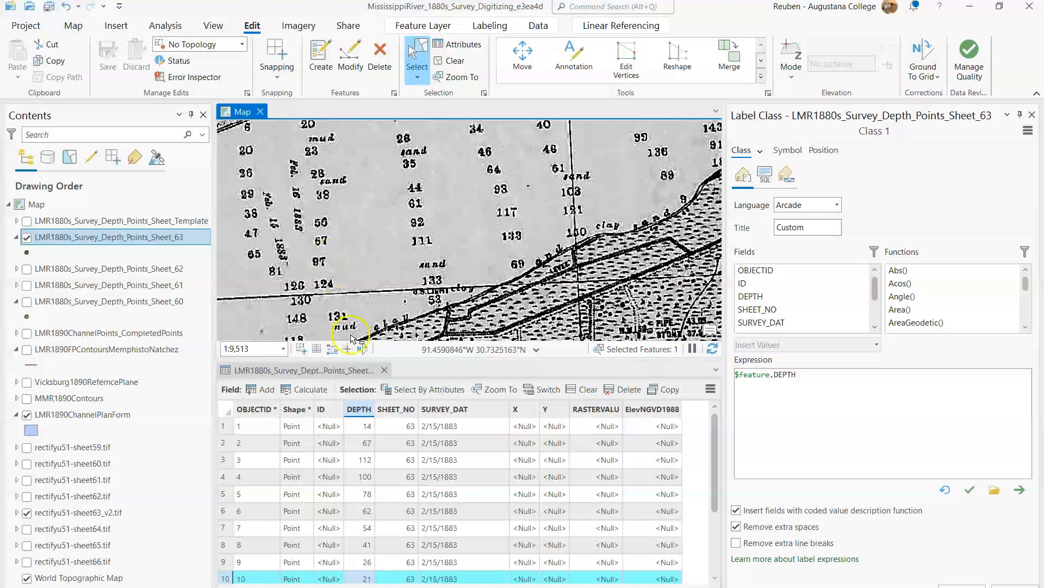
{"action": "left_click_drag", "start_coordinate": [383, 211], "coordinate": [364, 263]}
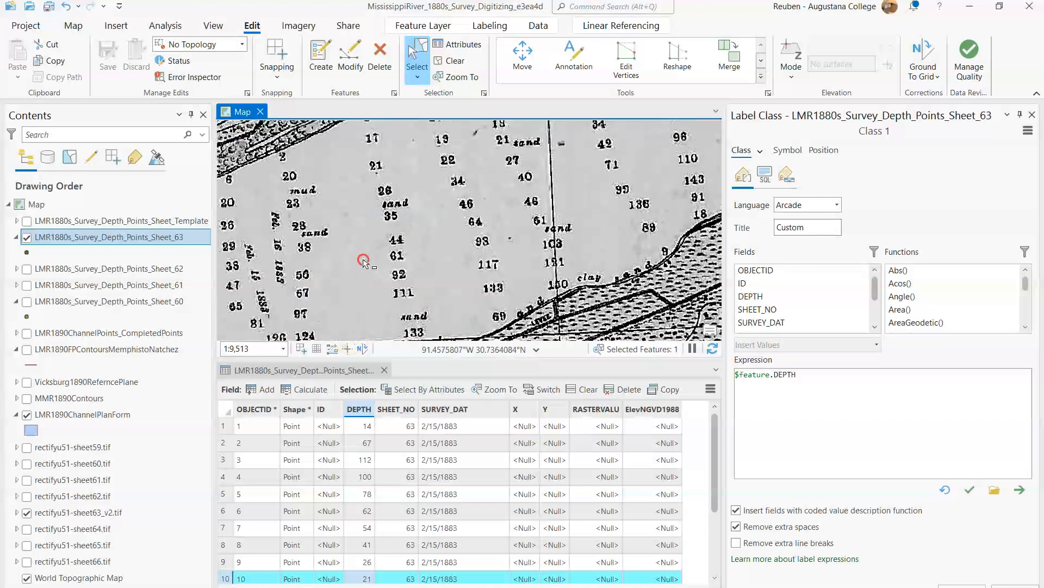
{"action": "left_click_drag", "start_coordinate": [543, 191], "coordinate": [474, 233]}
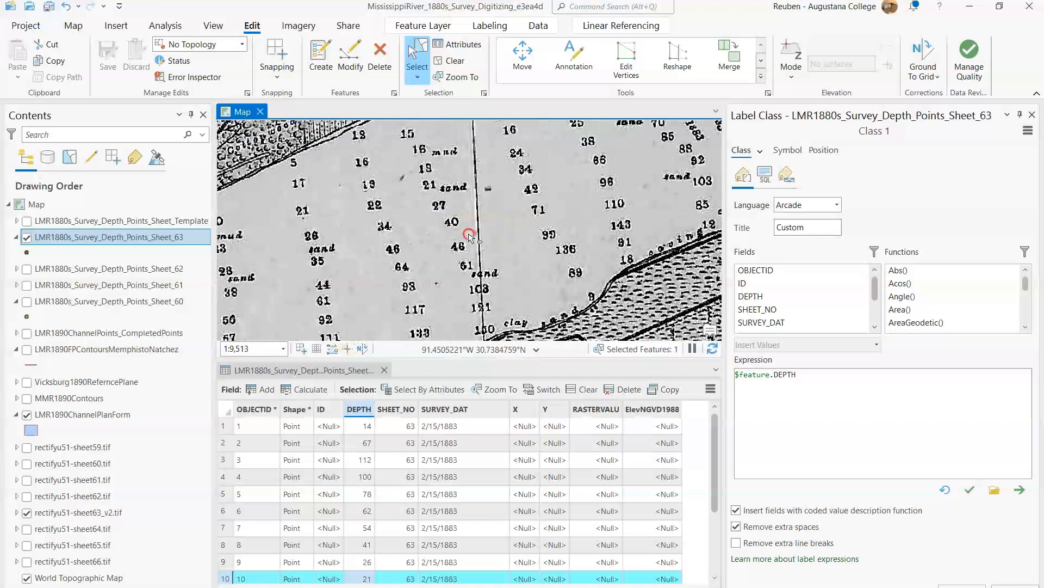
{"action": "scroll", "coordinate": [551, 205], "scroll_direction": "down", "scroll_amount": 2}
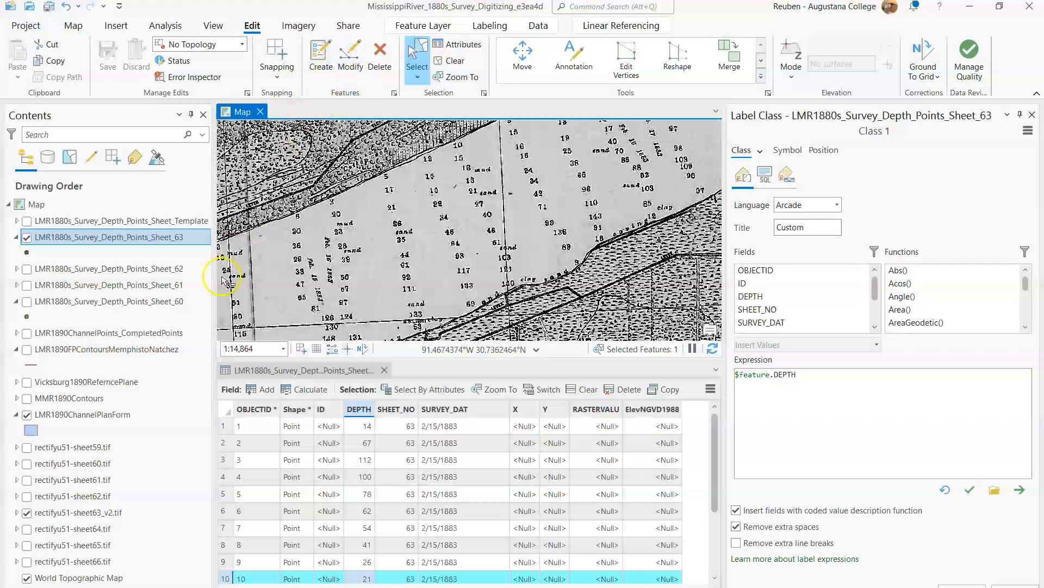
Step: Clear the selected Sheet_63 point and enlarge the map view by shrinking the attribute table
{"action": "left_click", "coordinate": [123, 239]}
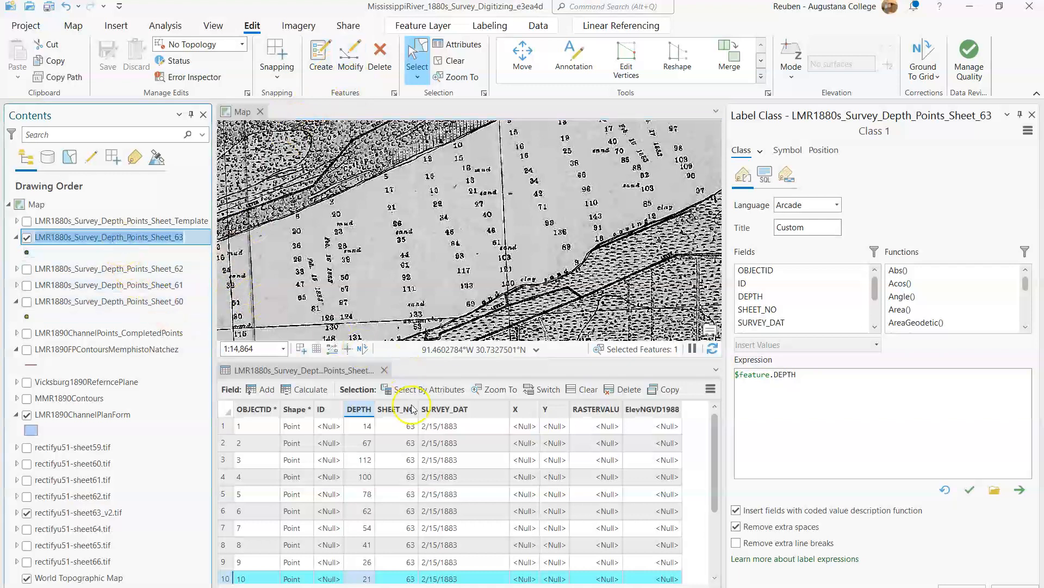
{"action": "left_click", "coordinate": [451, 61]}
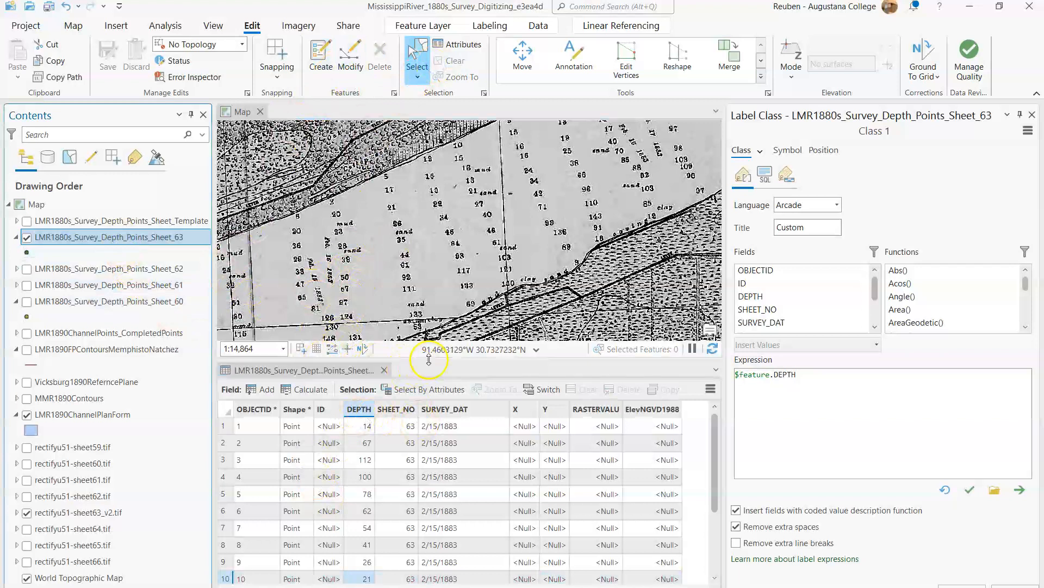
{"action": "left_click_drag", "start_coordinate": [419, 395], "coordinate": [416, 426]}
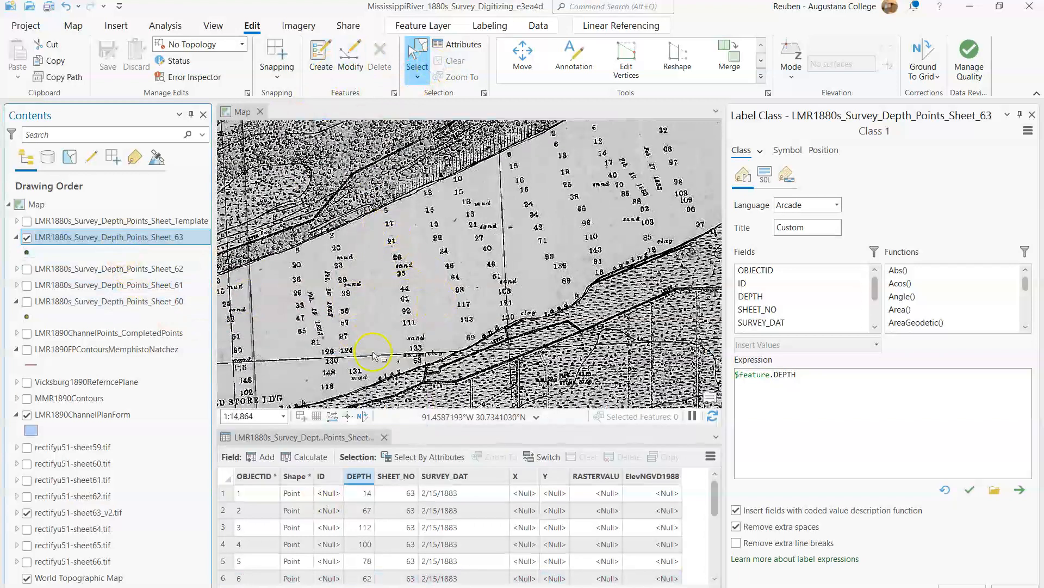